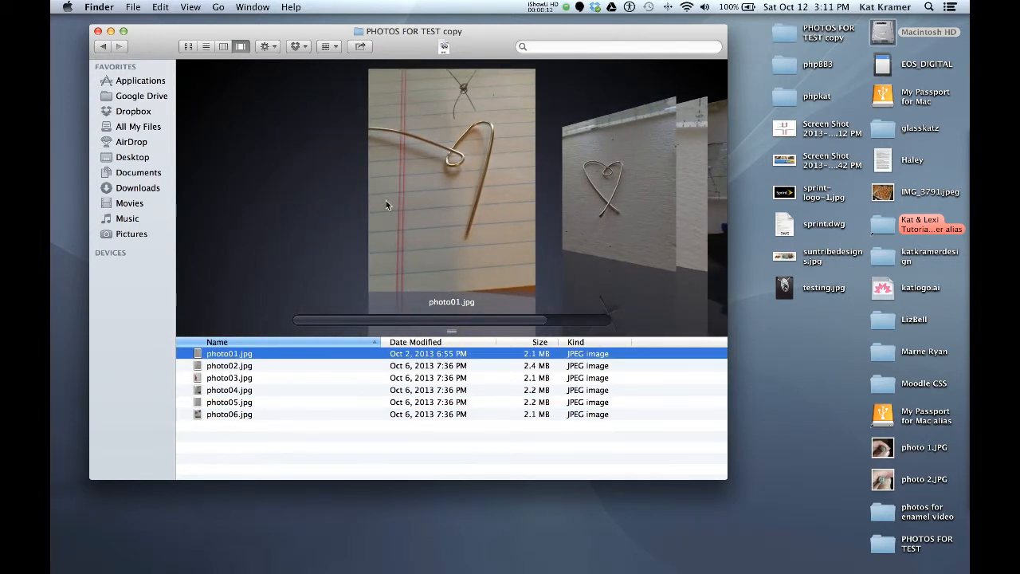
Close the window showing the PHOTOS FOR TEST copy folder
{"action": "scroll", "coordinate": [386, 201], "scroll_direction": "right", "scroll_amount": 2}
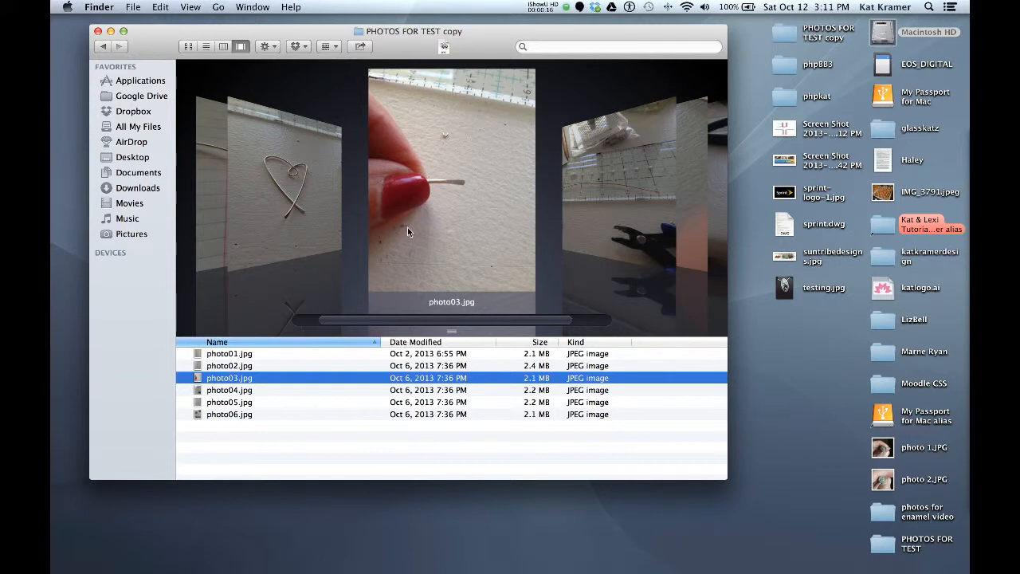
{"action": "left_click", "coordinate": [98, 32]}
{"action": "left_click", "coordinate": [727, 369]}
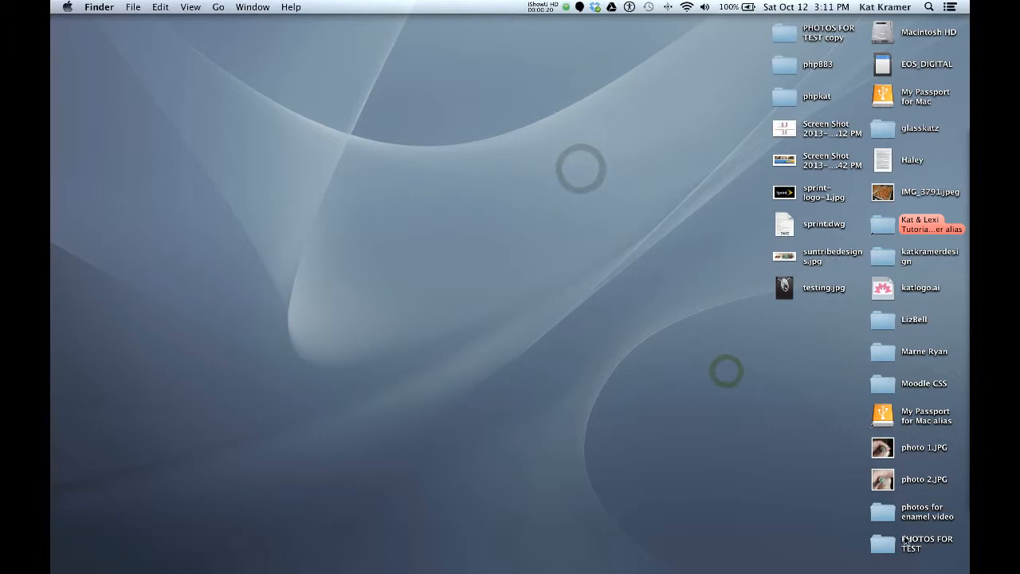
Open Macintosh HD in a new window and go to the Desktop folder
{"action": "left_click", "coordinate": [885, 546]}
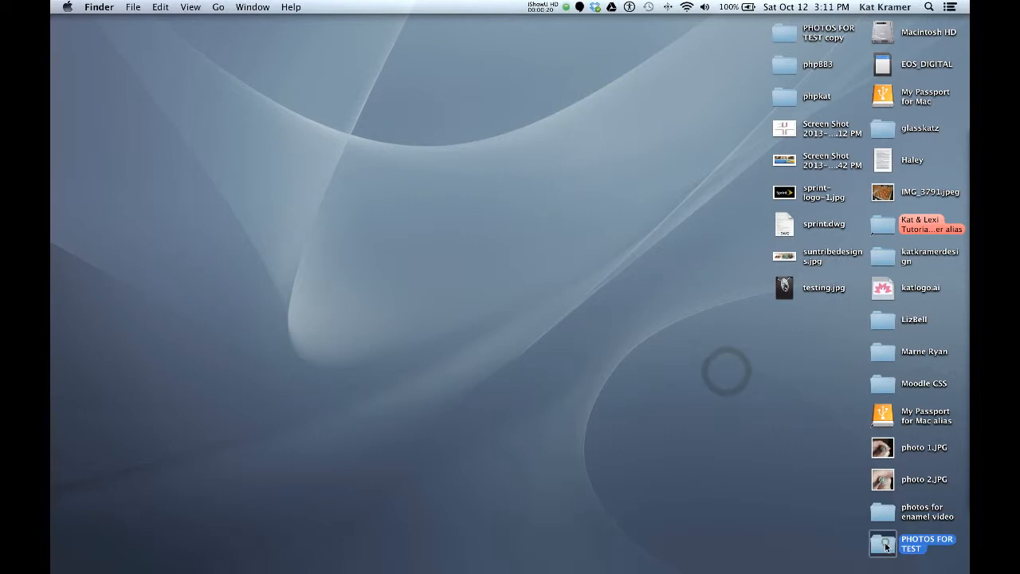
{"action": "left_click", "coordinate": [882, 31]}
{"action": "double_click", "coordinate": [881, 32]}
{"action": "left_click_drag", "start_coordinate": [341, 168], "coordinate": [158, 28]}
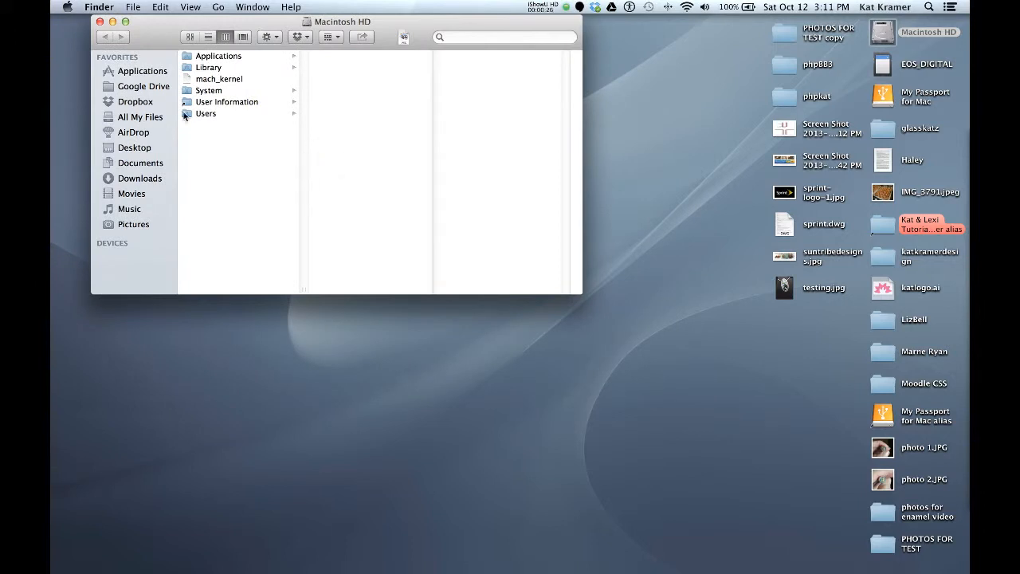
{"action": "left_click", "coordinate": [135, 150]}
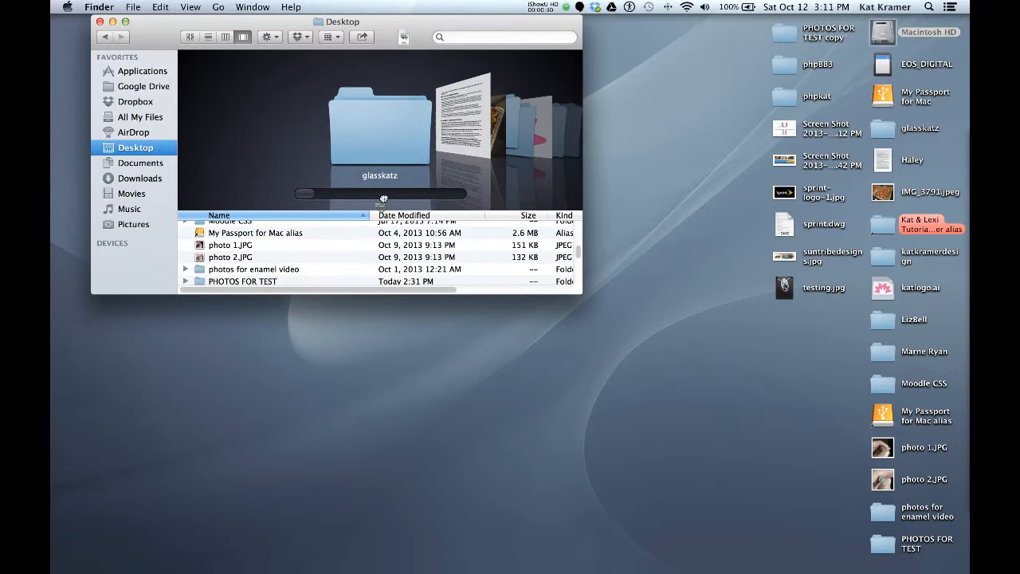
Move the PHOTOS FOR TEST copy folder to the Trash
{"action": "left_click_drag", "start_coordinate": [380, 208], "coordinate": [380, 159]}
{"action": "left_click", "coordinate": [274, 248]}
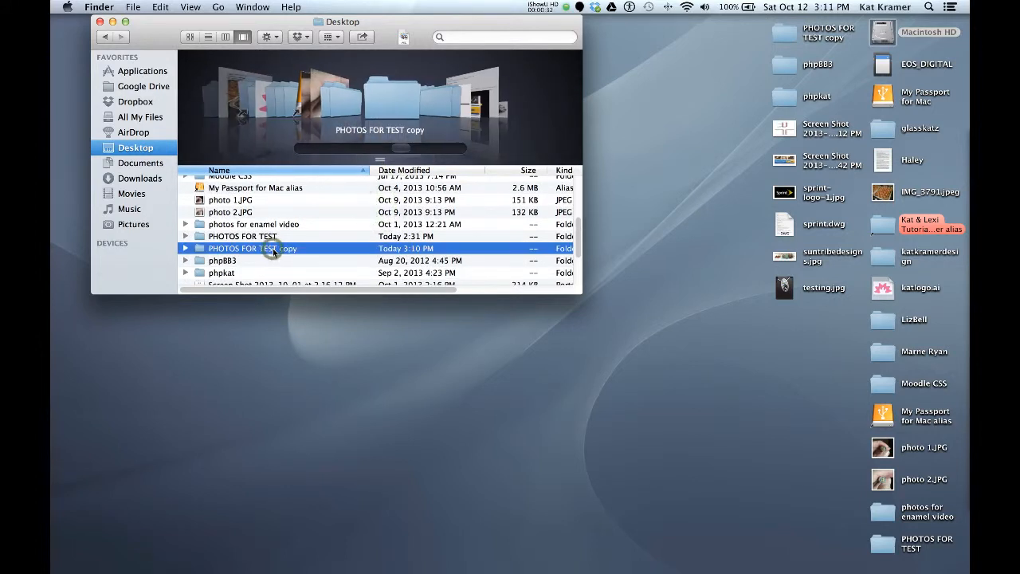
{"action": "key", "text": "super+BackSpace"}
Duplicate the PHOTOS FOR TEST folder on the Desktop
{"action": "left_click", "coordinate": [243, 236]}
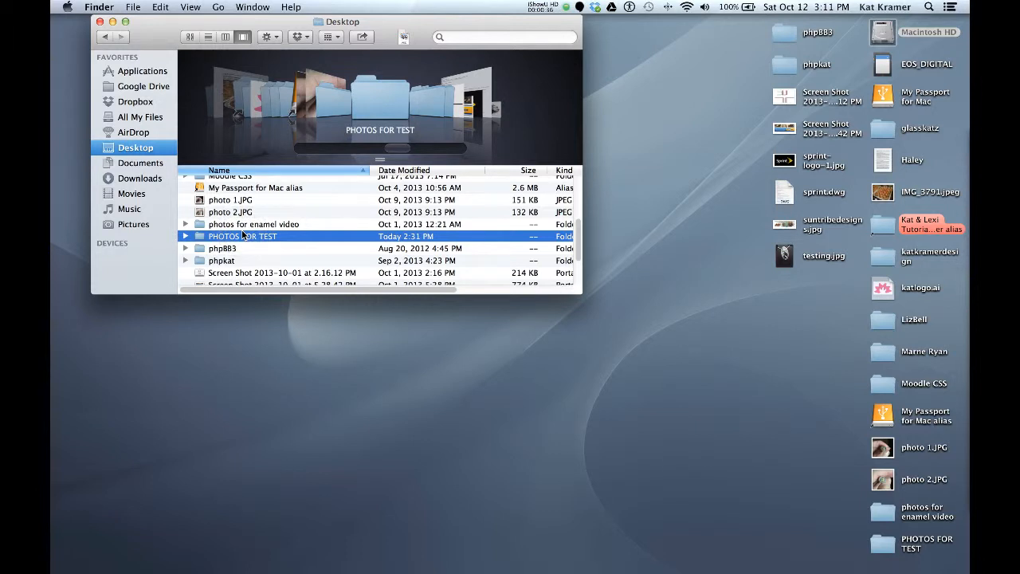
{"action": "right_click", "coordinate": [199, 240]}
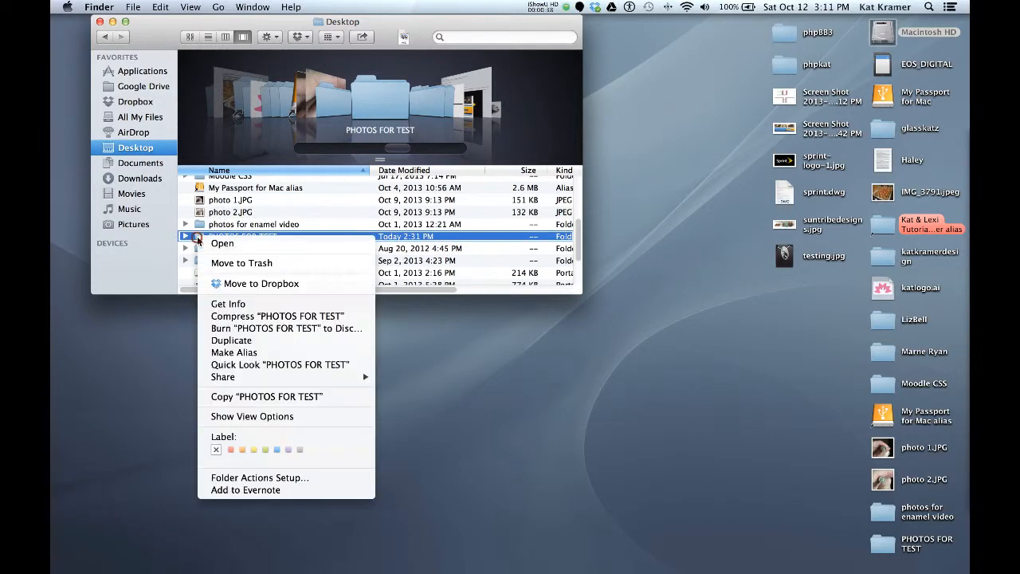
{"action": "left_click", "coordinate": [250, 340]}
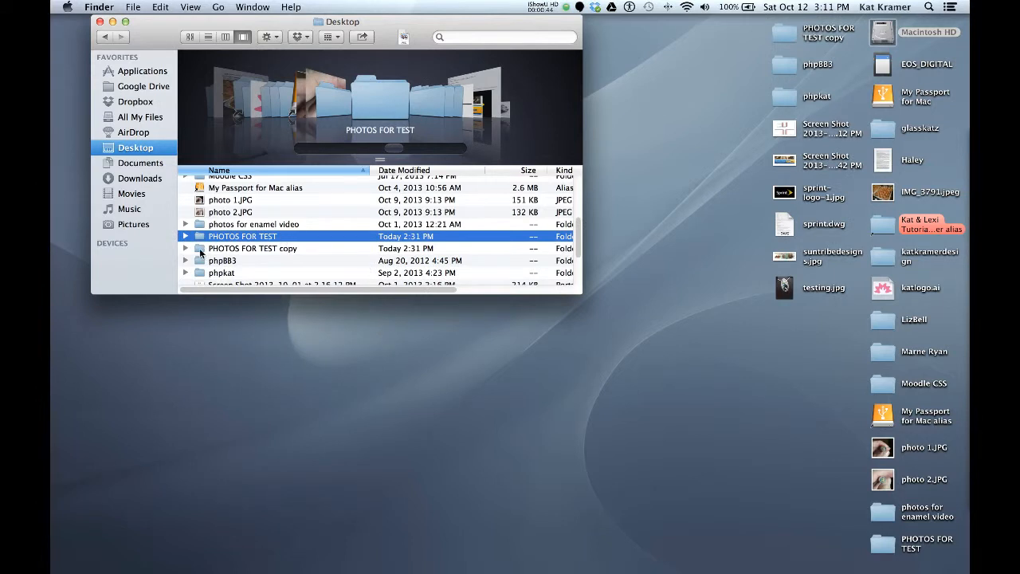
Open the duplicated PHOTOS FOR TEST copy folder and enlarge its window and preview area to look through the photos
{"action": "double_click", "coordinate": [200, 249]}
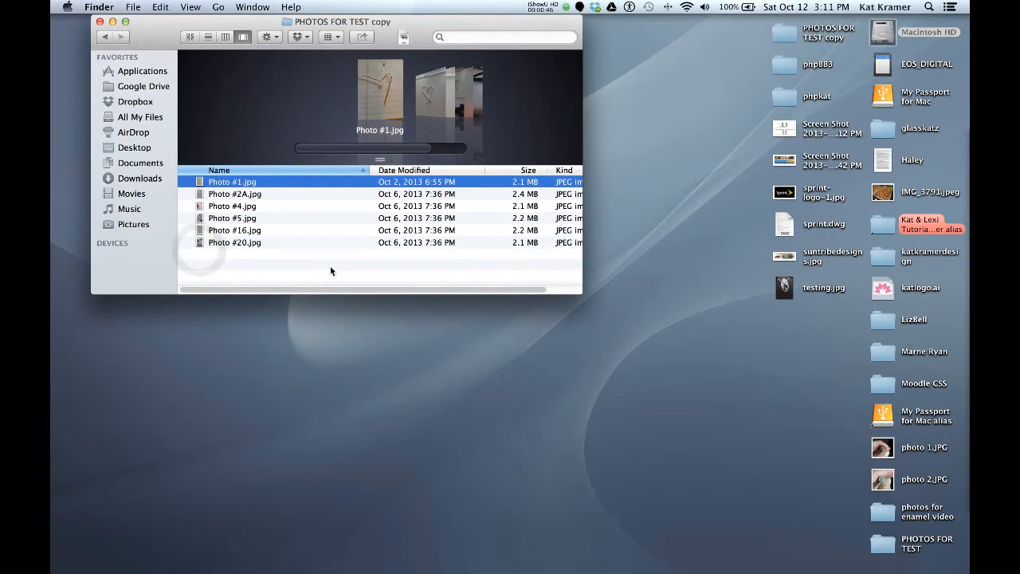
{"action": "left_click_drag", "start_coordinate": [582, 292], "coordinate": [700, 392]}
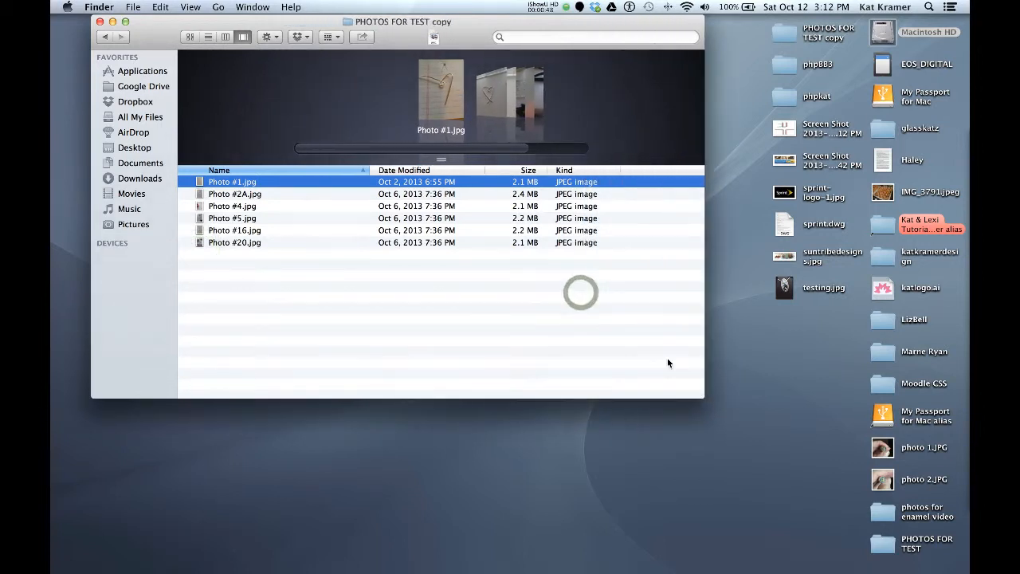
{"action": "left_click_drag", "start_coordinate": [442, 160], "coordinate": [448, 289]}
{"action": "scroll", "coordinate": [424, 169], "scroll_direction": "right", "scroll_amount": 2}
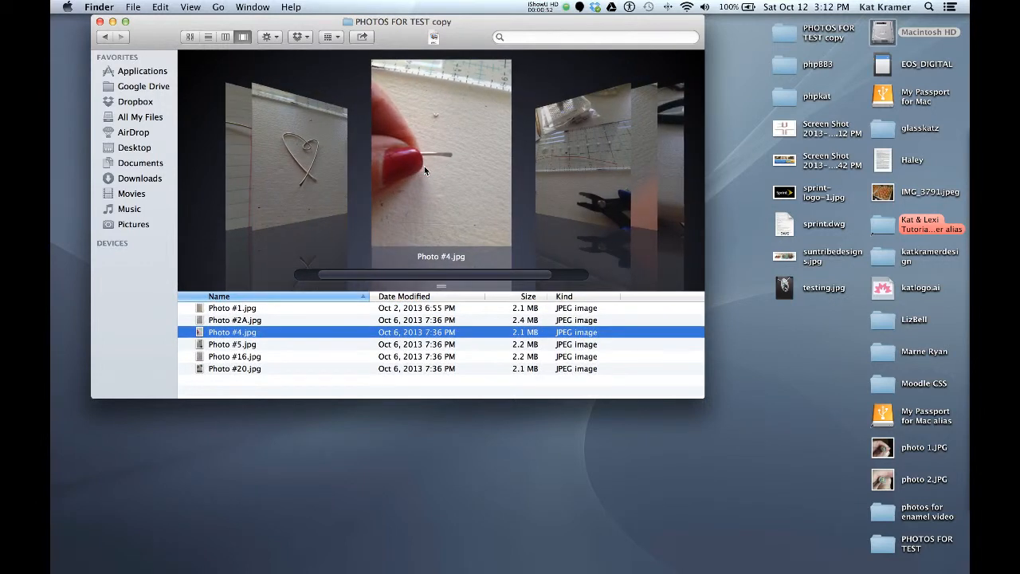
{"action": "scroll", "coordinate": [424, 169], "scroll_direction": "left", "scroll_amount": 2}
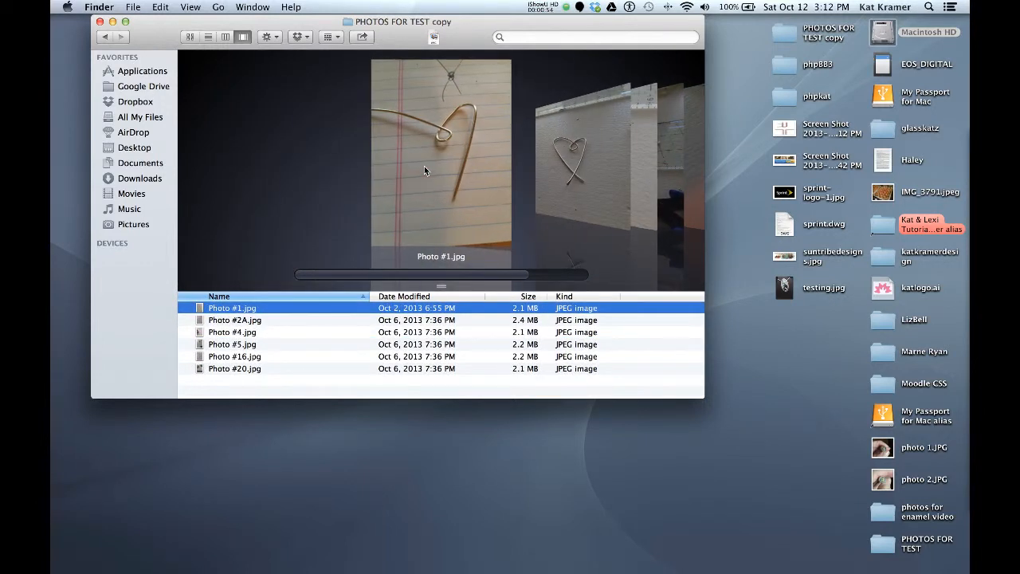
{"action": "scroll", "coordinate": [425, 170], "scroll_direction": "right", "scroll_amount": 4}
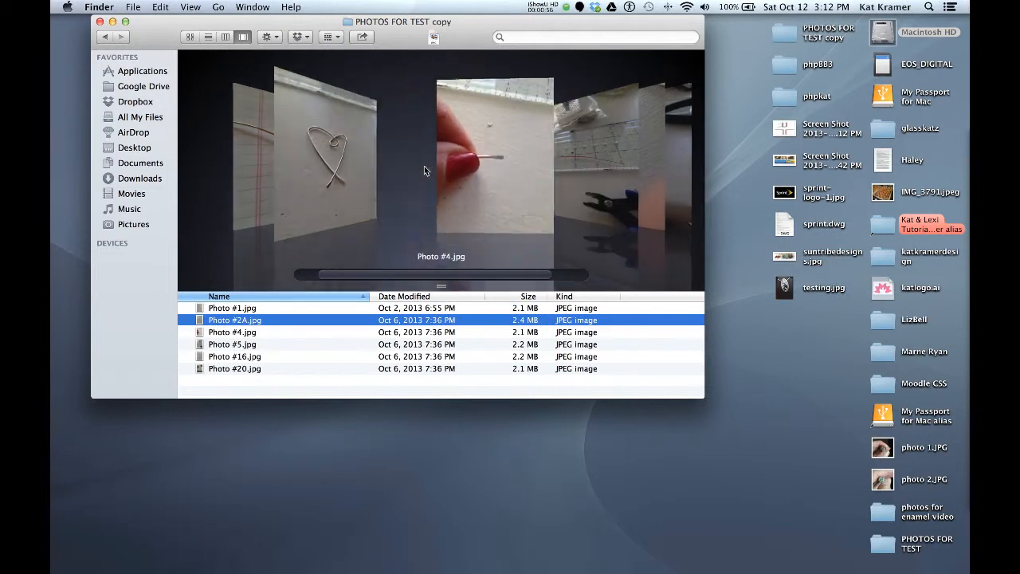
{"action": "scroll", "coordinate": [424, 169], "scroll_direction": "right", "scroll_amount": 2}
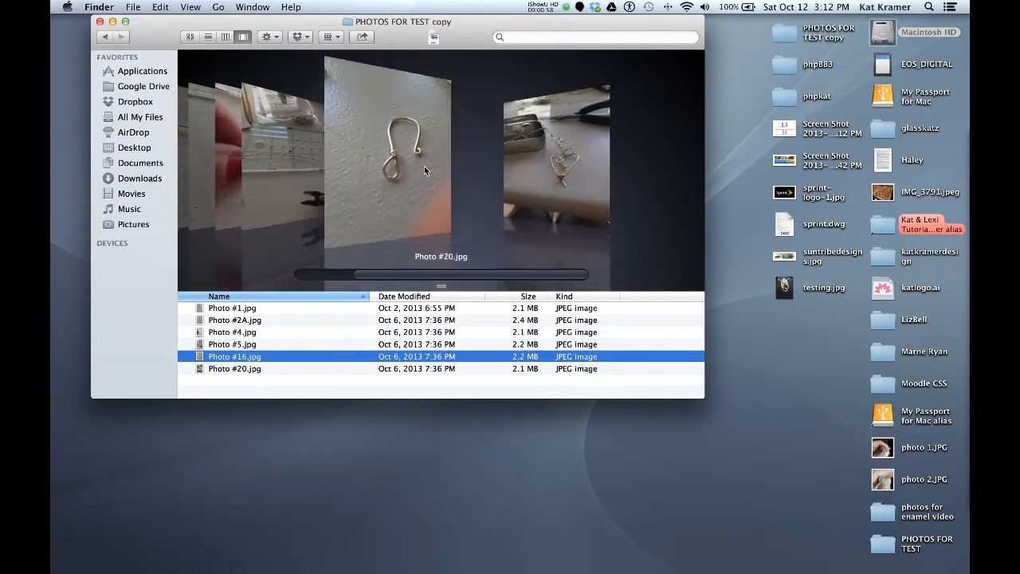
{"action": "scroll", "coordinate": [424, 169], "scroll_direction": "left", "scroll_amount": 4}
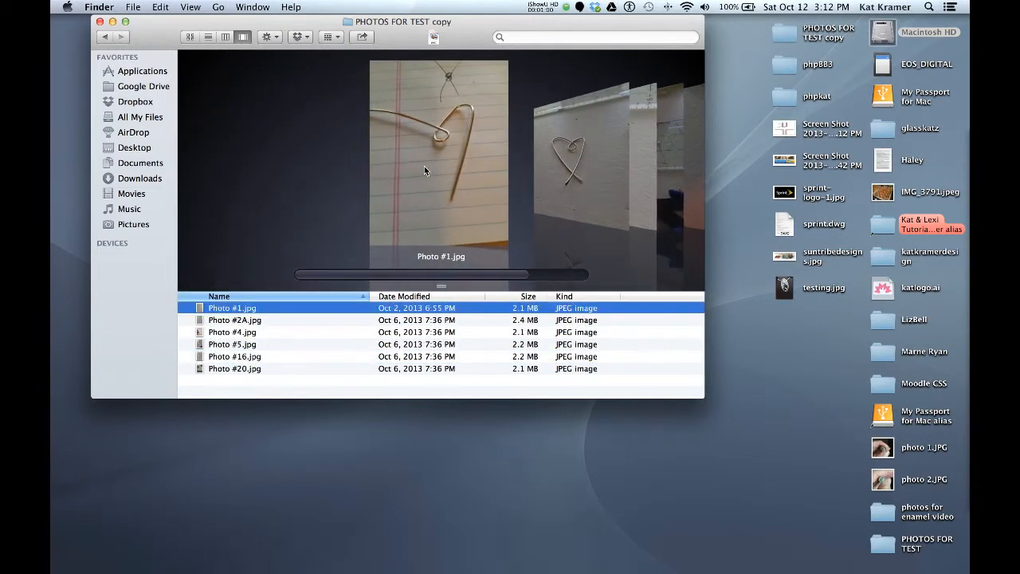
{"action": "left_click", "coordinate": [227, 308]}
{"action": "type", "text": "photo02"}
{"action": "key", "text": "Return"}
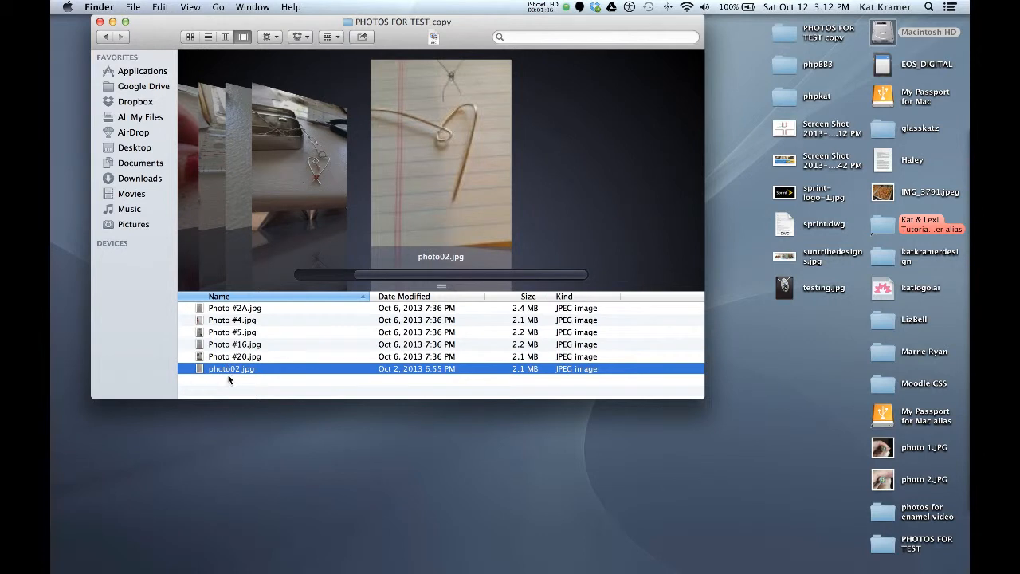
Rename the photo of bent wire on lined paper as photo01
{"action": "left_click", "coordinate": [222, 367]}
{"action": "type", "text": "photo01"}
{"action": "key", "text": "Return"}
Rename Photo #2A.jpg as photo02, keeping the .jpg extension
{"action": "left_click", "coordinate": [225, 312]}
{"action": "left_click", "coordinate": [225, 312]}
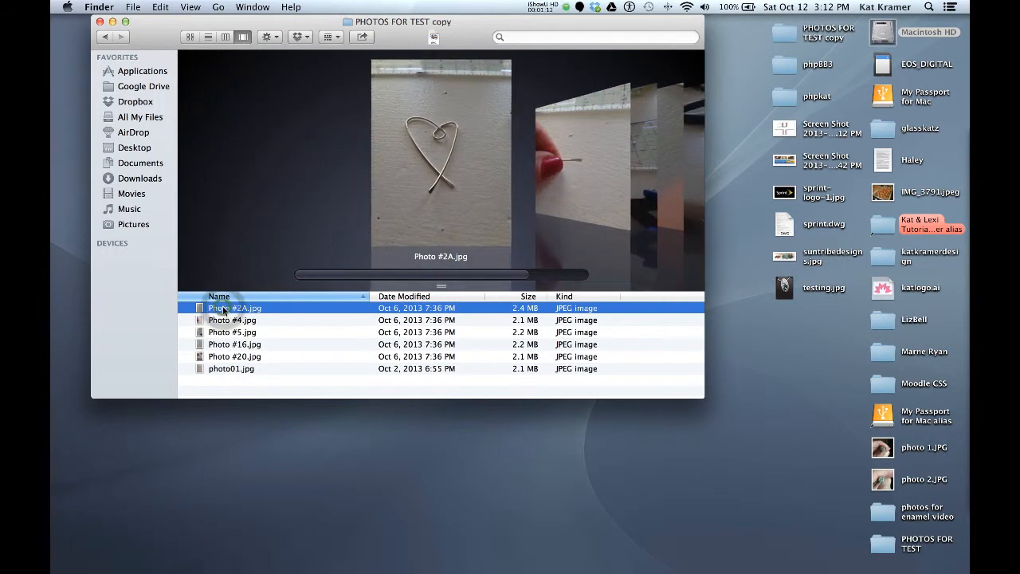
{"action": "type", "text": "photo02"}
{"action": "key", "text": "Return"}
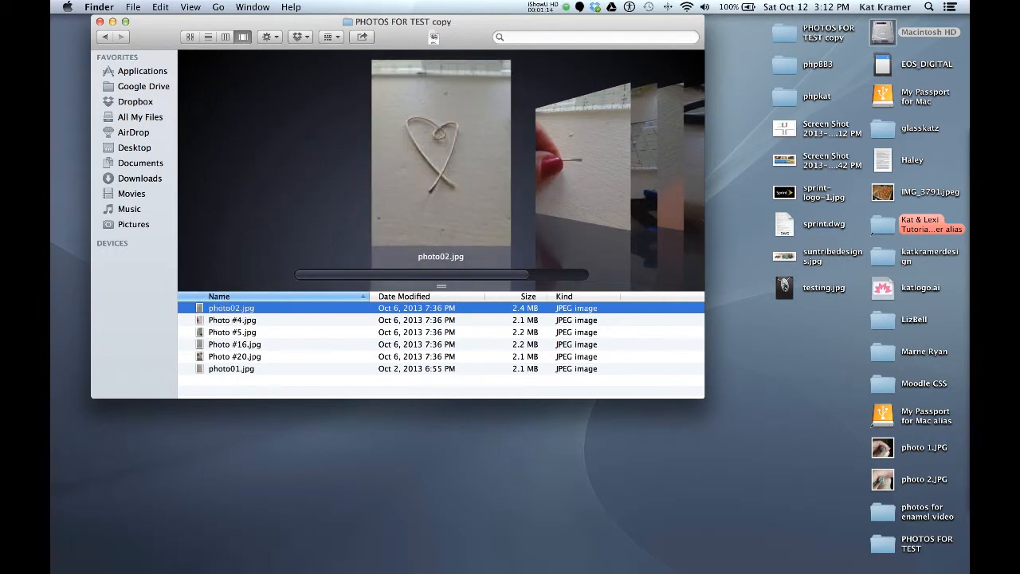
Rename Photo #4.jpg as photo03, keeping the .jpg extension
{"action": "left_click", "coordinate": [224, 308]}
{"action": "left_click", "coordinate": [225, 307]}
{"action": "type", "text": "photo03"}
{"action": "key", "text": "Return"}
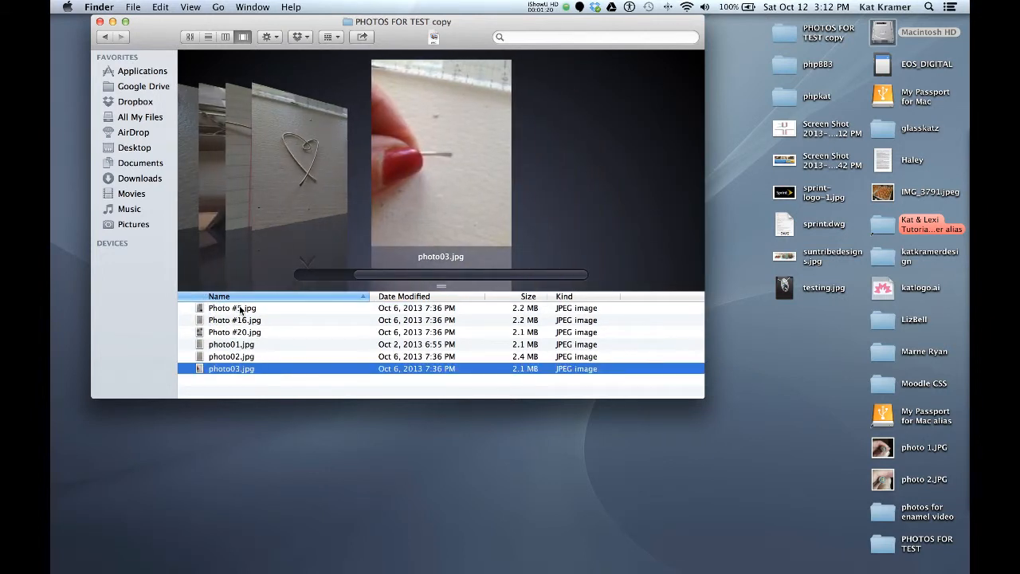
Rename Photo #5.jpg as photo04, keeping the .jpg extension
{"action": "left_click", "coordinate": [229, 310]}
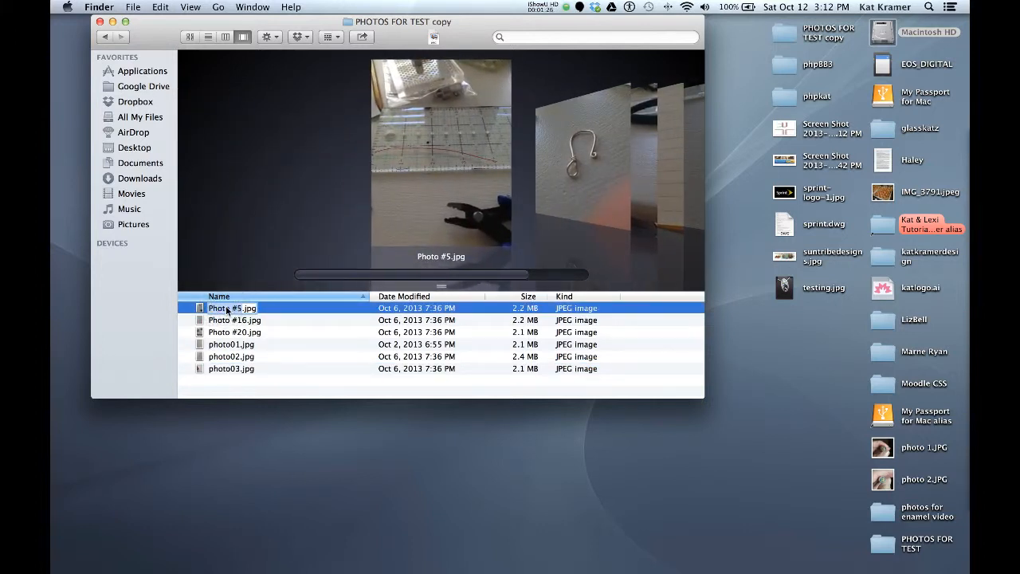
{"action": "type", "text": "photo04"}
{"action": "key", "text": "Return"}
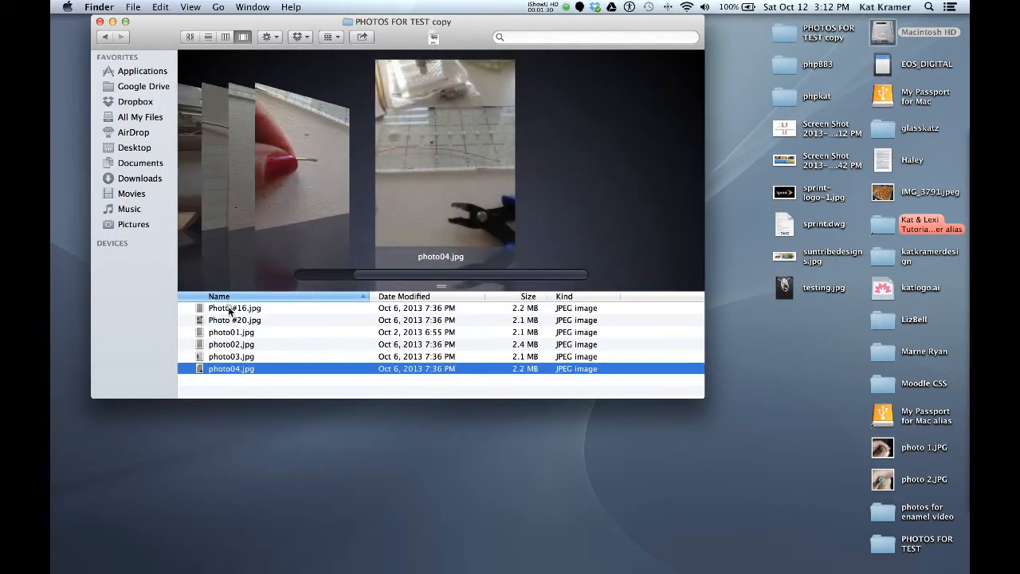
Rename Photo #16.jpg as photo05, keeping the .jpg extension
{"action": "left_click", "coordinate": [230, 309]}
{"action": "left_click", "coordinate": [220, 310]}
{"action": "type", "text": "photo05"}
{"action": "key", "text": "Return"}
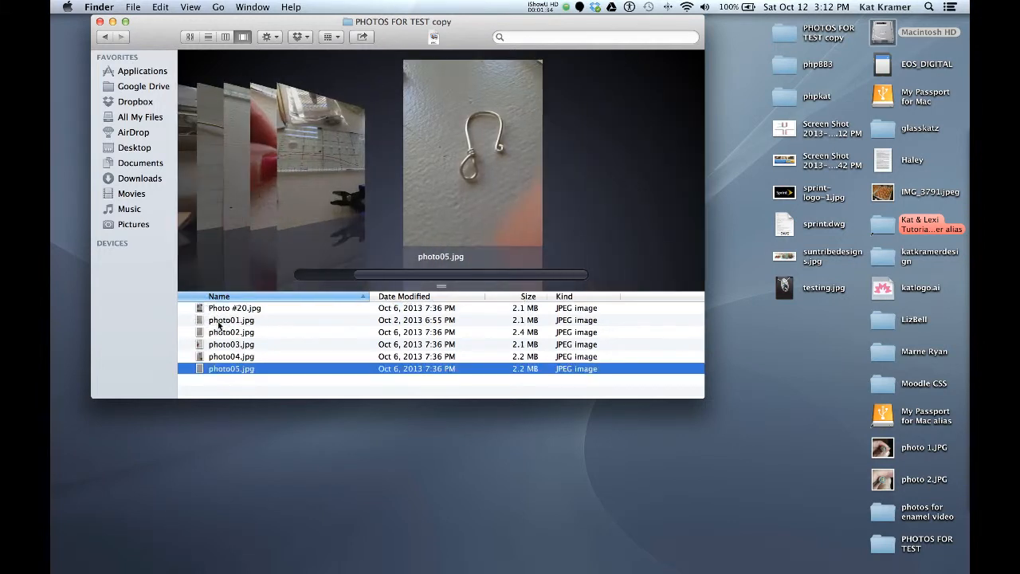
Rename Photo #20.jpg as photo06, keeping the .jpg extension
{"action": "left_click", "coordinate": [224, 309]}
{"action": "left_click", "coordinate": [224, 309]}
{"action": "type", "text": "photo06"}
{"action": "key", "text": "Return"}
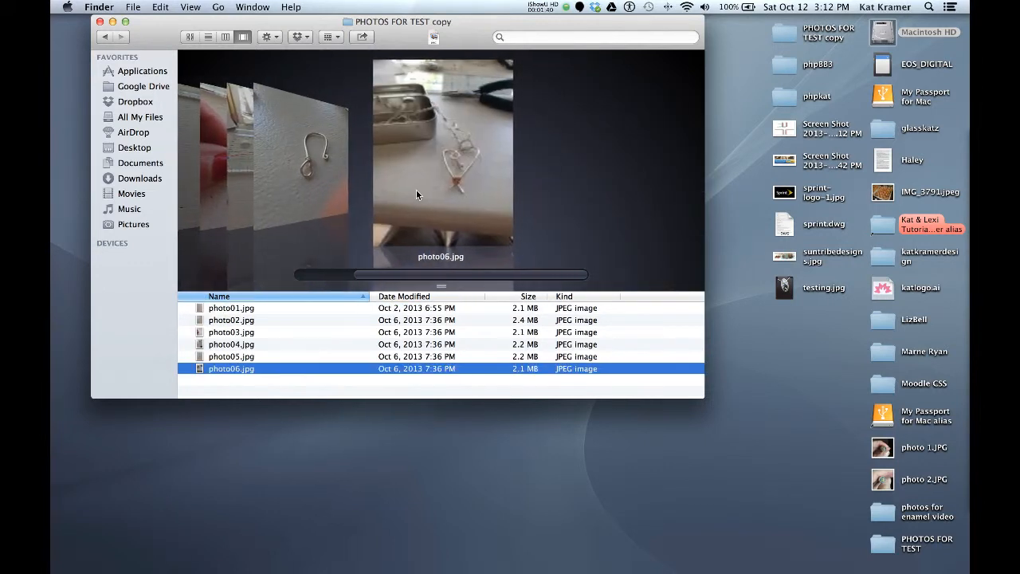
Enlarge the folder window further and bring photo01.jpg to the front of the previews
{"action": "left_click_drag", "start_coordinate": [705, 397], "coordinate": [786, 514]}
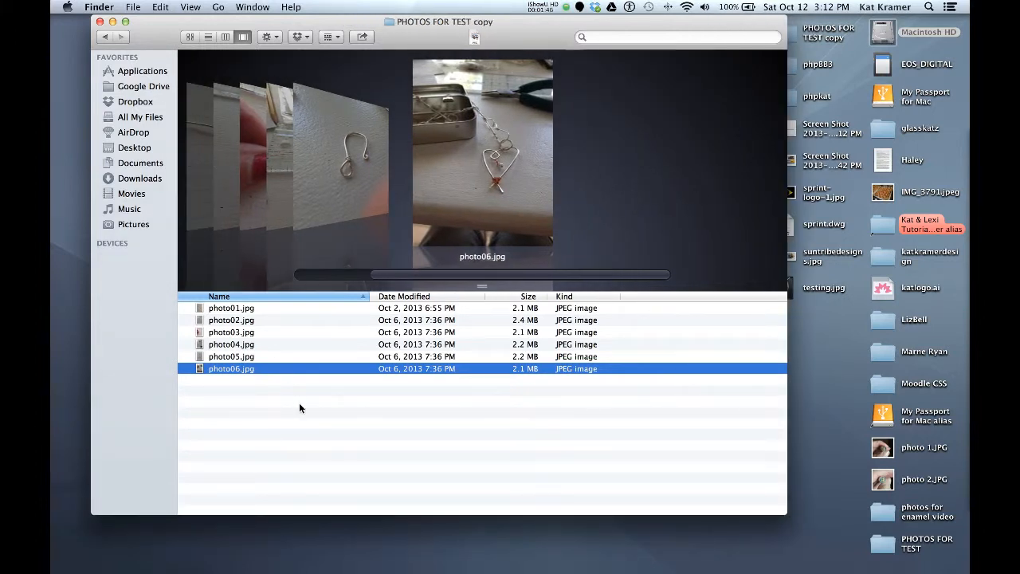
{"action": "left_click_drag", "start_coordinate": [409, 272], "coordinate": [291, 275]}
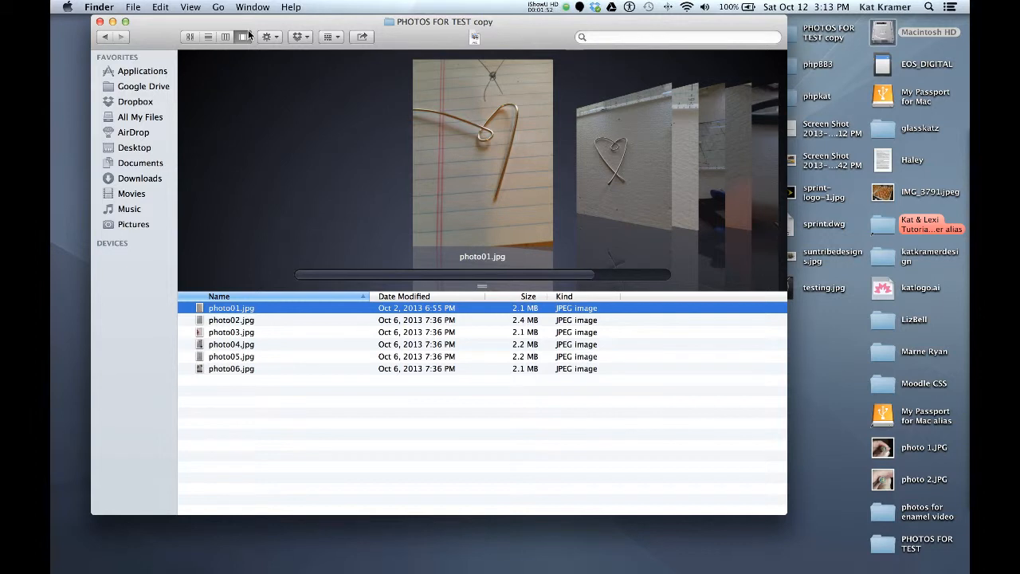
View the renamed photos in icon, list and column view, previewing photo02.jpg and photo03.jpg in the column view
{"action": "left_click", "coordinate": [190, 37]}
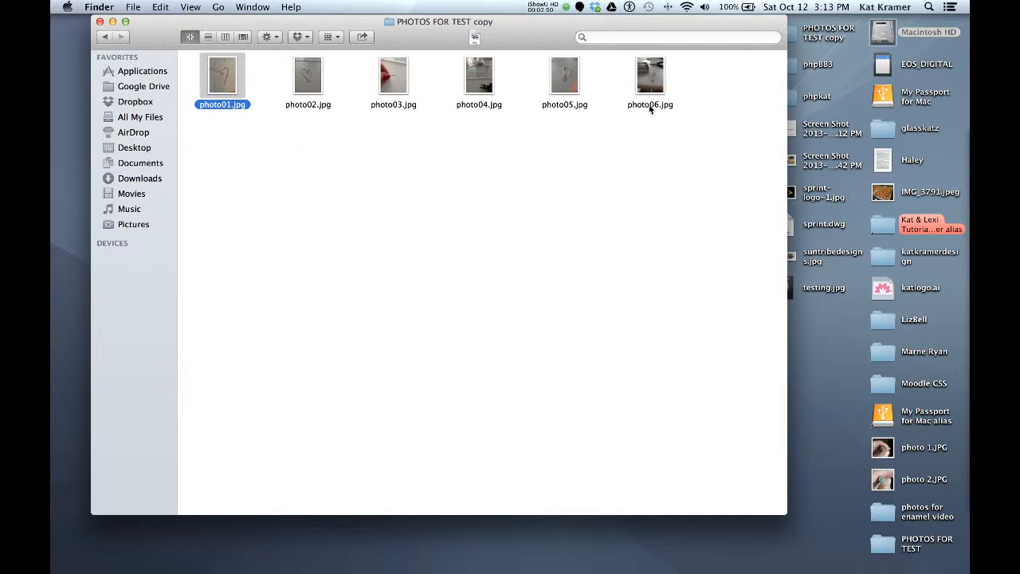
{"action": "left_click", "coordinate": [208, 37]}
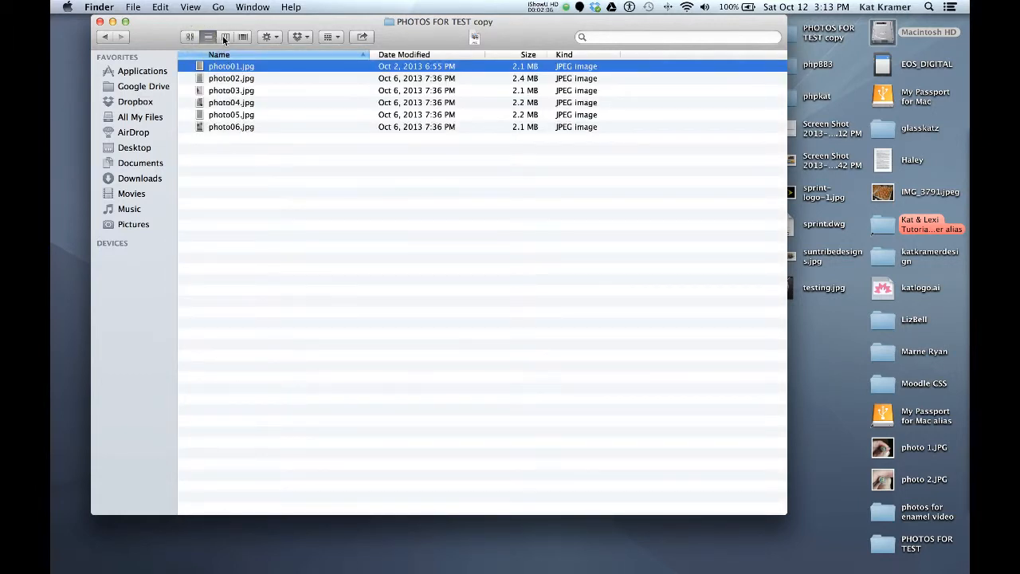
{"action": "left_click", "coordinate": [225, 37]}
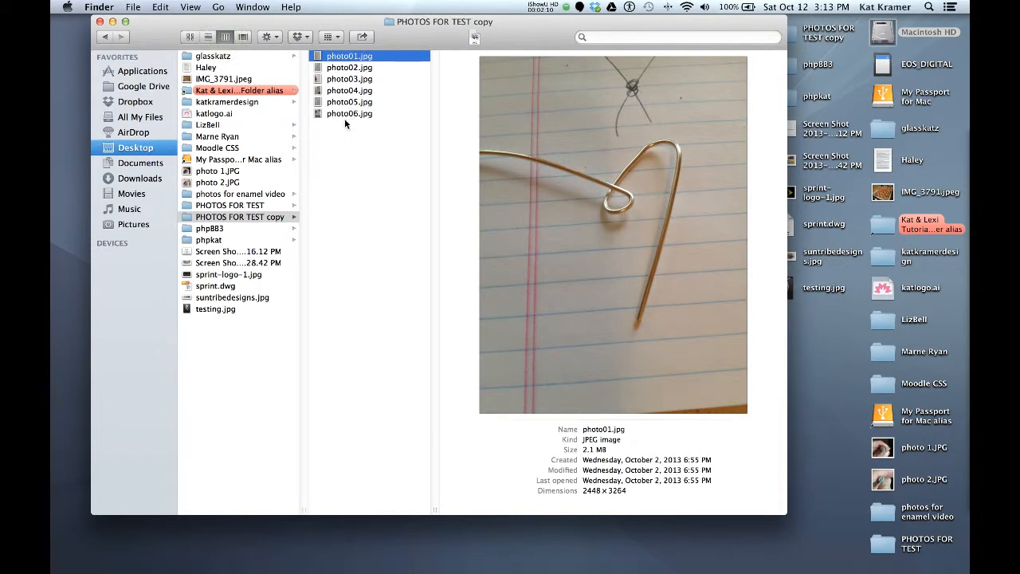
{"action": "left_click", "coordinate": [345, 68]}
{"action": "left_click", "coordinate": [346, 79]}
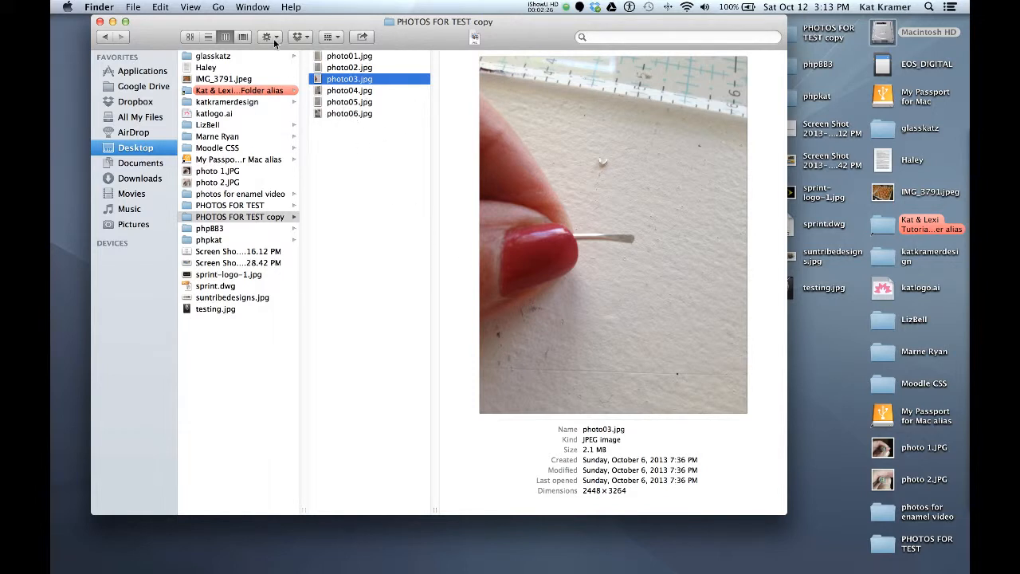
Flip through the photos in Cover Flow view, then return to column view with photo01.jpg selected
{"action": "left_click", "coordinate": [243, 37]}
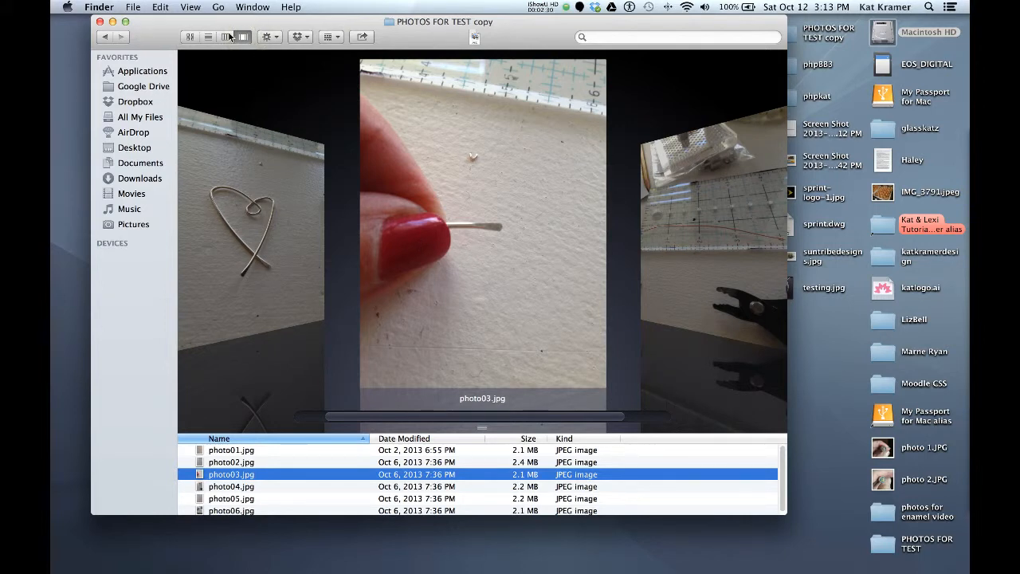
{"action": "key", "text": "Right"}
{"action": "key", "text": "Right"}
{"action": "key", "text": "Left"}
{"action": "key", "text": "Left"}
{"action": "key", "text": "Left"}
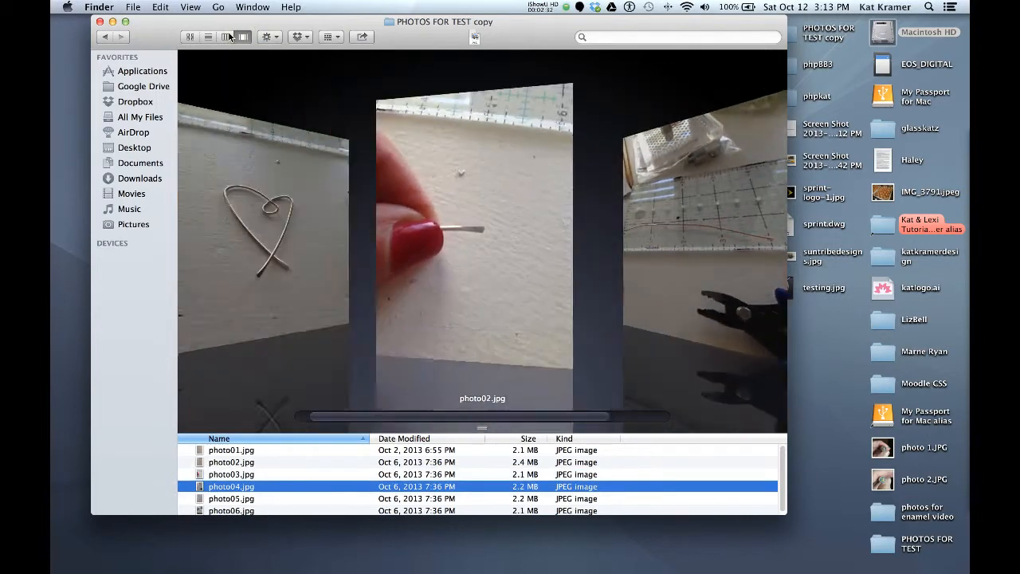
{"action": "key", "text": "Left"}
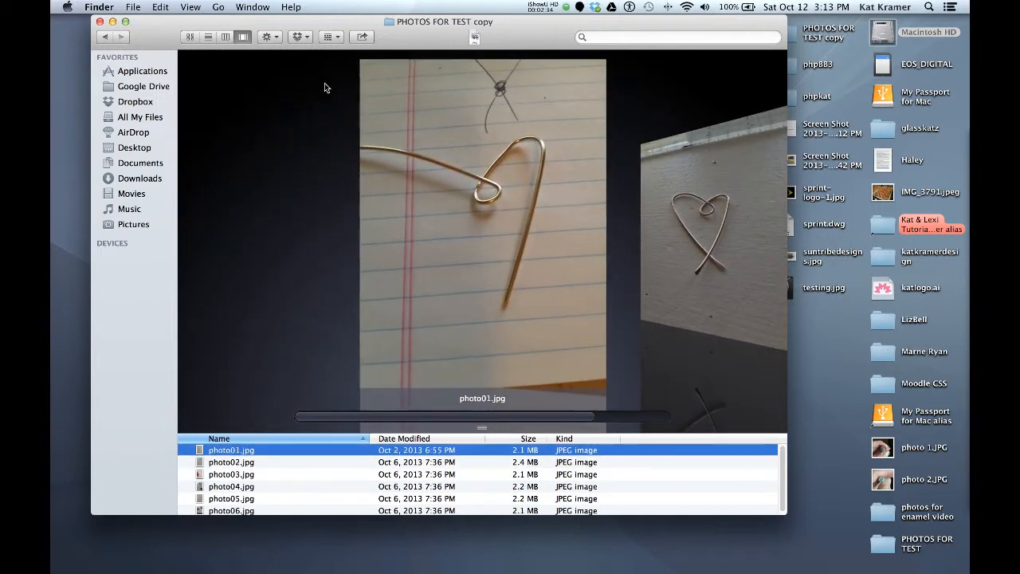
{"action": "scroll", "coordinate": [376, 219], "scroll_direction": "right", "scroll_amount": 4}
{"action": "scroll", "coordinate": [376, 218], "scroll_direction": "left", "scroll_amount": 5}
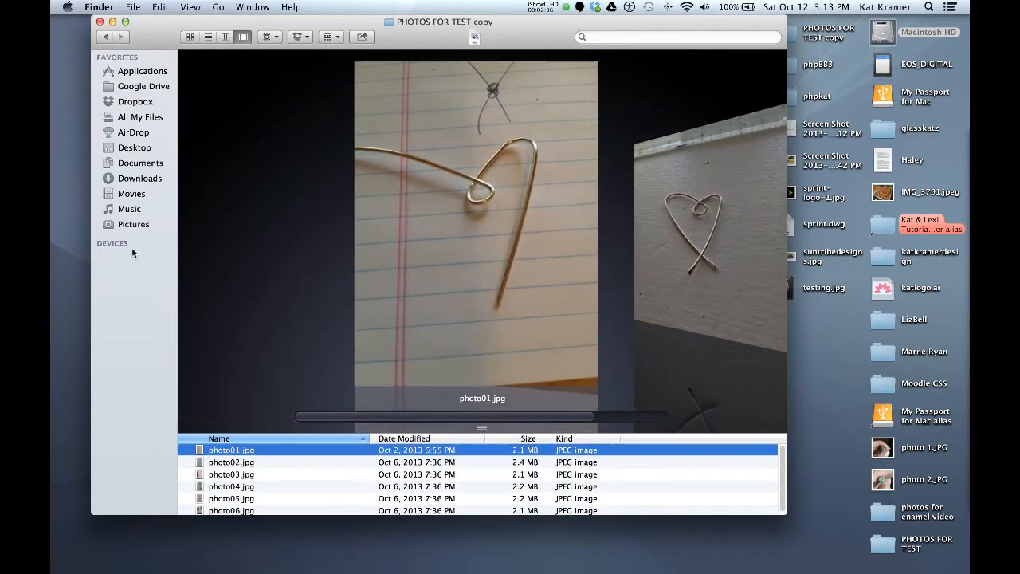
{"action": "left_click", "coordinate": [226, 37]}
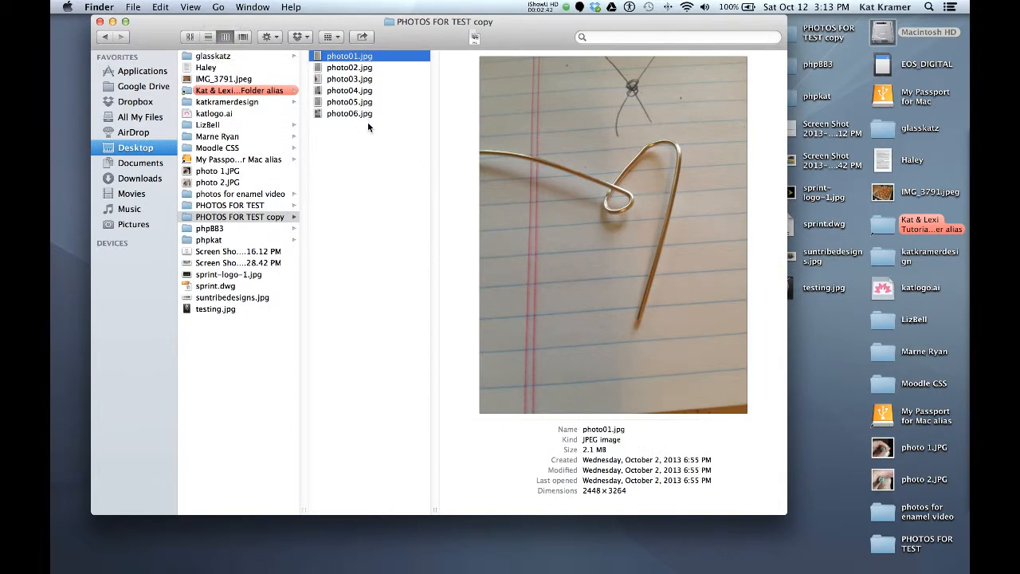
Open photo01.jpg through photo06.jpg together in one Preview window and enlarge that window
{"action": "left_click_drag", "start_coordinate": [374, 143], "coordinate": [330, 57]}
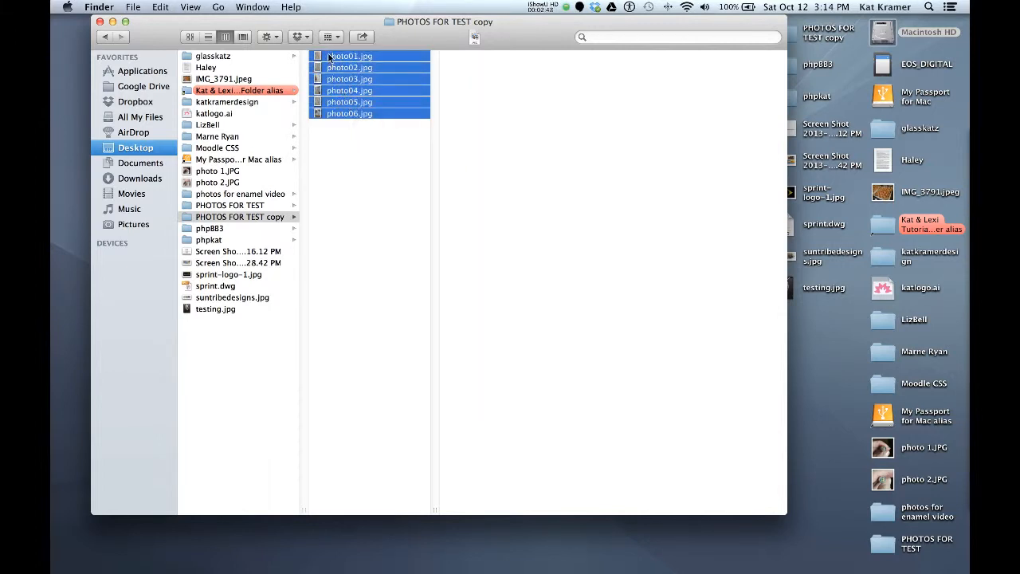
{"action": "left_click", "coordinate": [331, 140]}
{"action": "left_click_drag", "start_coordinate": [374, 147], "coordinate": [322, 65]}
{"action": "double_click", "coordinate": [338, 94]}
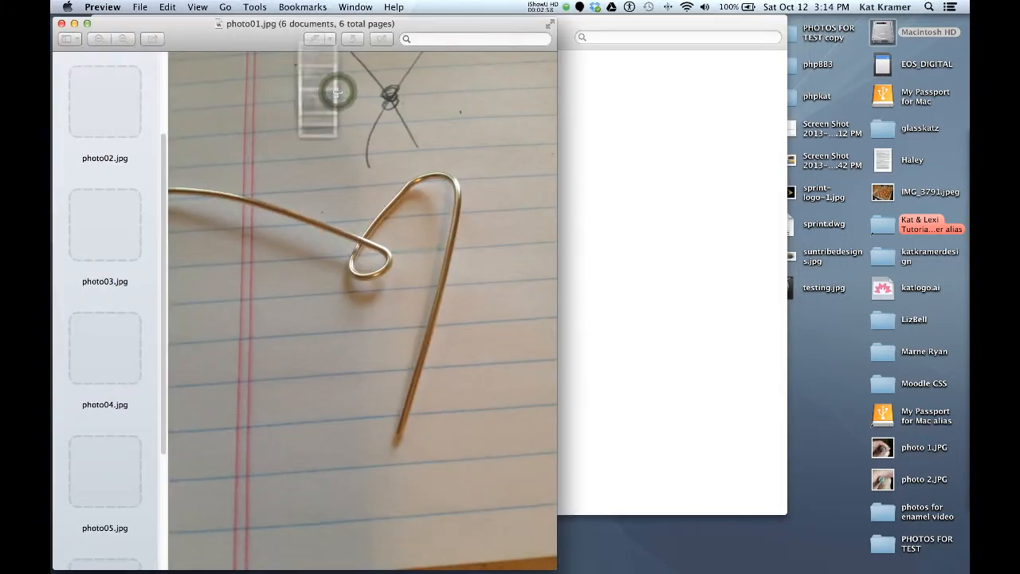
{"action": "left_click_drag", "start_coordinate": [190, 38], "coordinate": [210, 32]}
{"action": "left_click_drag", "start_coordinate": [566, 568], "coordinate": [674, 567]}
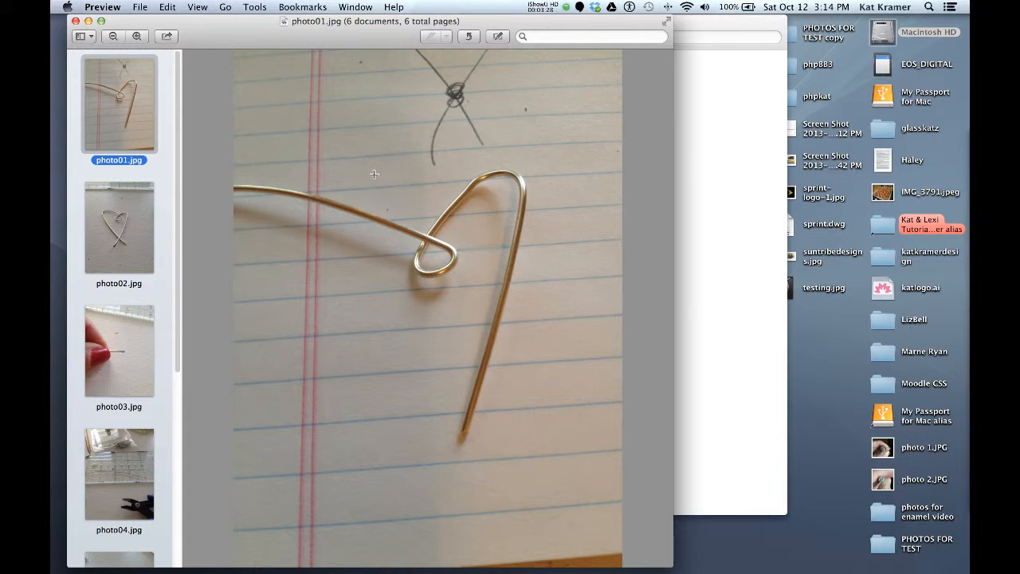
Crop photo01.jpg to a roughly square area around the bent wire, cutting off most of the pencil sketch above it
{"action": "left_click_drag", "start_coordinate": [263, 146], "coordinate": [588, 465]}
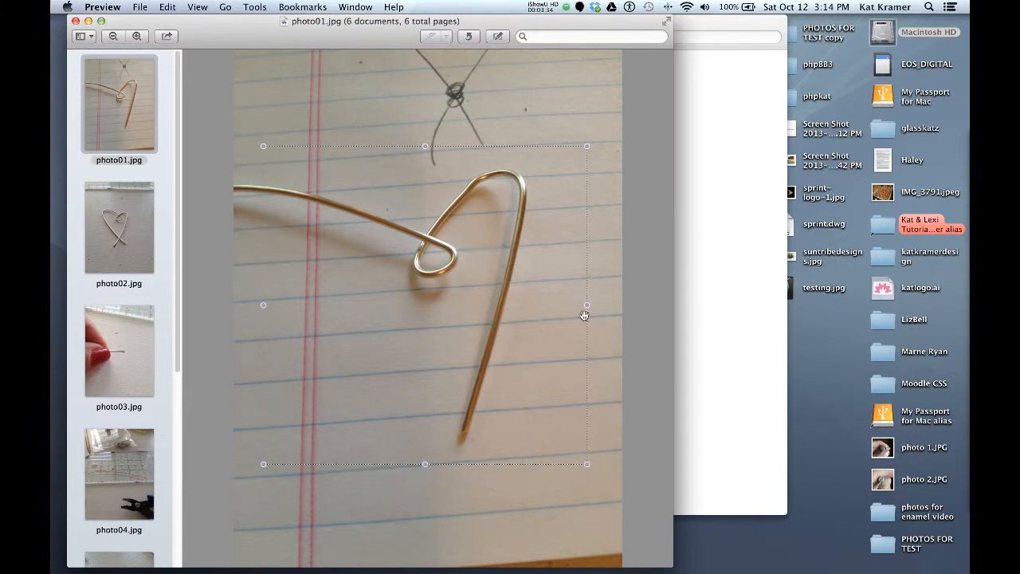
{"action": "left_click_drag", "start_coordinate": [587, 307], "coordinate": [574, 305]}
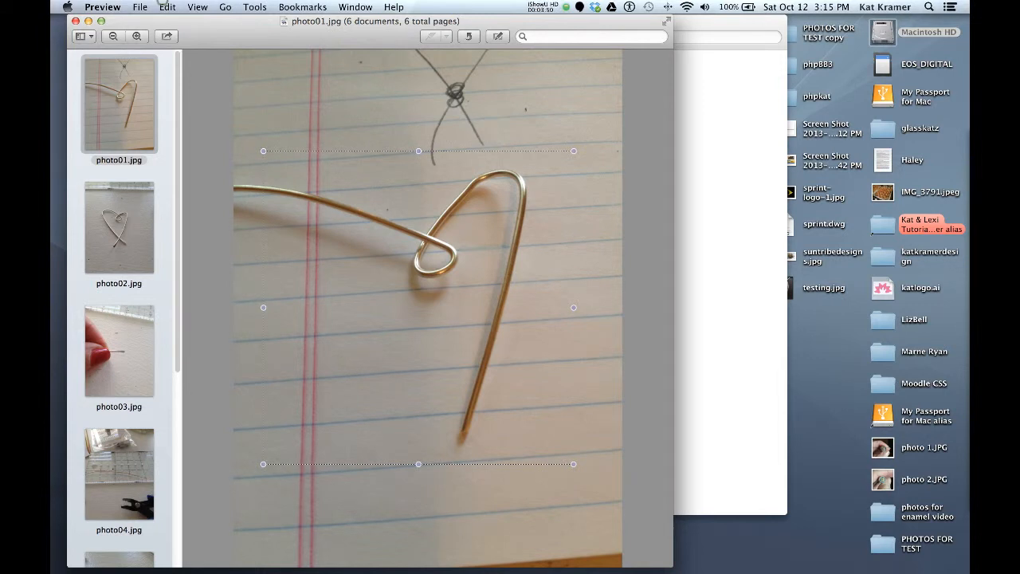
{"action": "left_click", "coordinate": [164, 6]}
{"action": "mouse_move", "coordinate": [196, 8]}
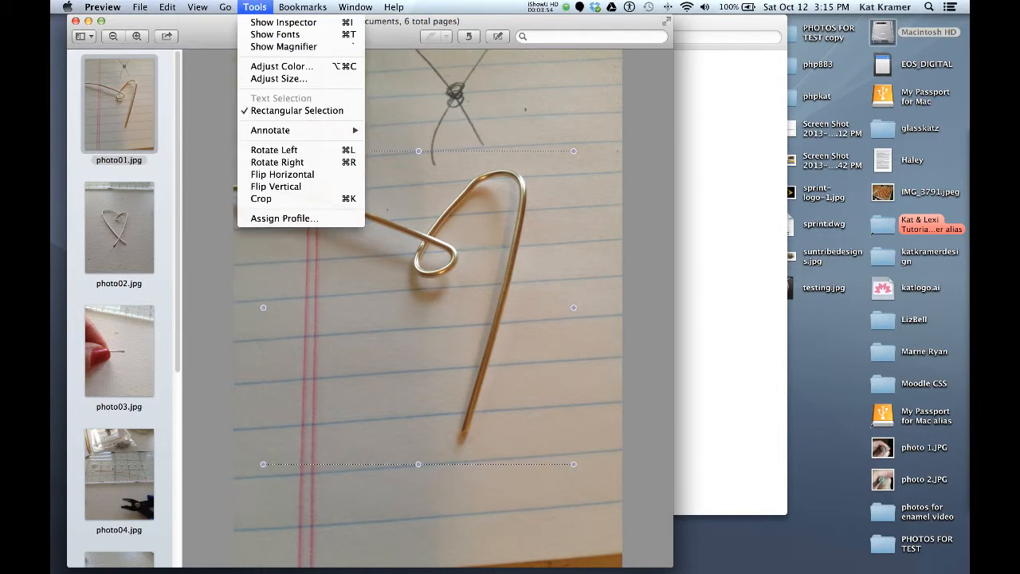
{"action": "left_click", "coordinate": [267, 199]}
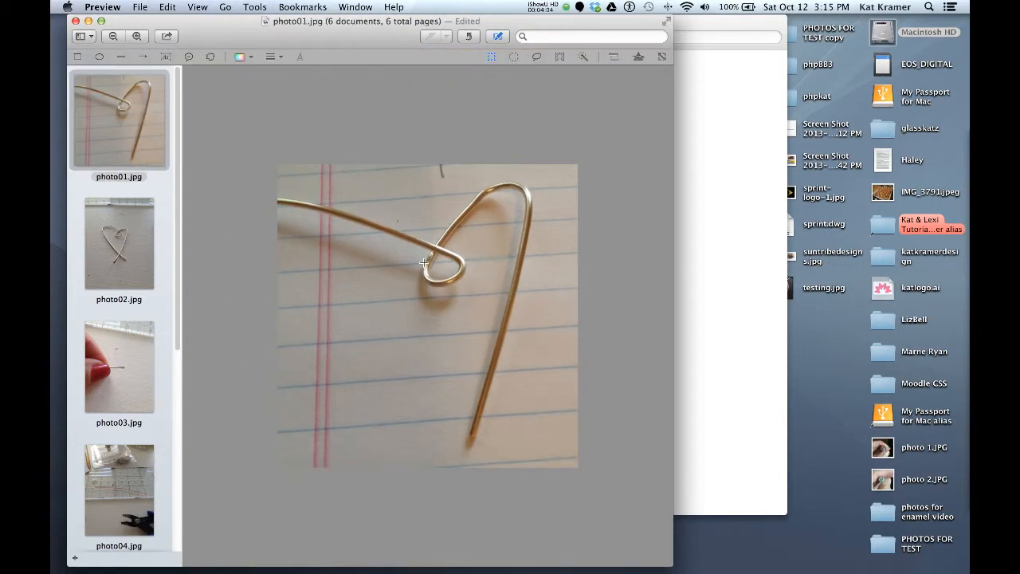
Crop photo02.jpg to a roughly square area around the wire heart, leaving out the ruler
{"action": "left_click", "coordinate": [124, 239]}
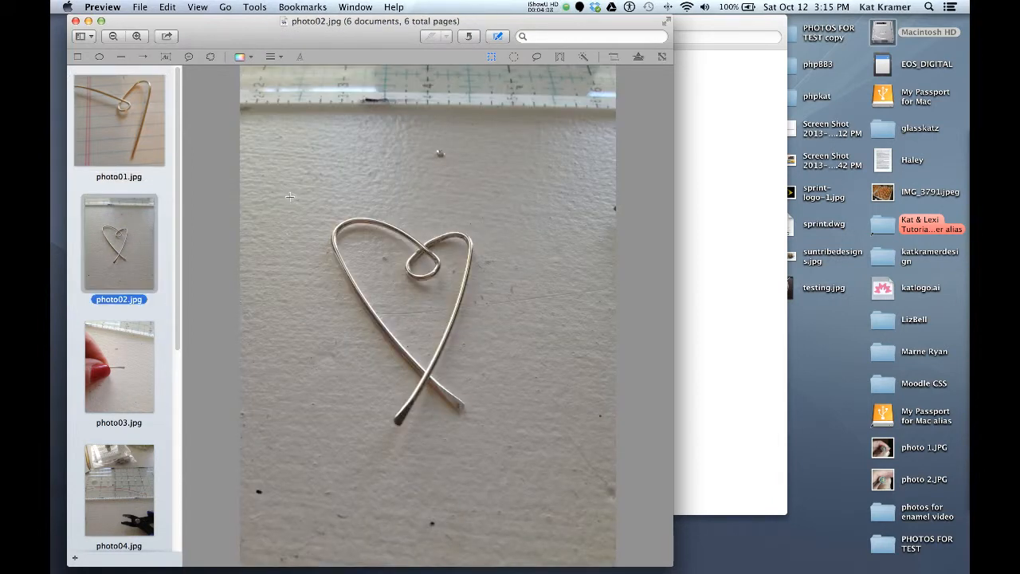
{"action": "left_click_drag", "start_coordinate": [288, 196], "coordinate": [549, 456]}
{"action": "left_click_drag", "start_coordinate": [518, 407], "coordinate": [520, 402]}
{"action": "left_click_drag", "start_coordinate": [323, 337], "coordinate": [342, 340]}
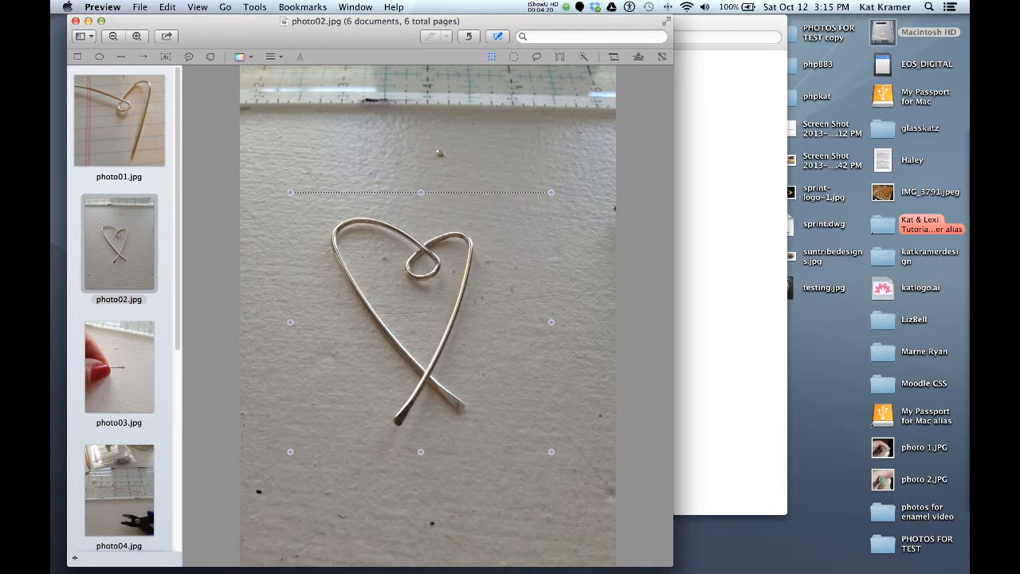
{"action": "left_click", "coordinate": [263, 5]}
{"action": "left_click", "coordinate": [263, 198]}
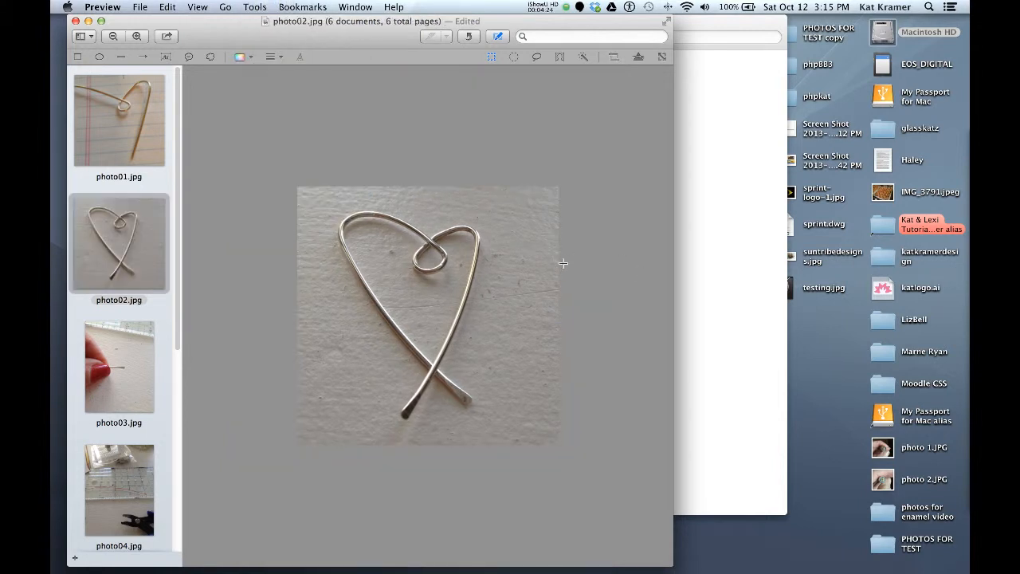
Crop photo02.jpg again to trim a narrow strip off the image's right edge
{"action": "left_click_drag", "start_coordinate": [288, 172], "coordinate": [547, 462]}
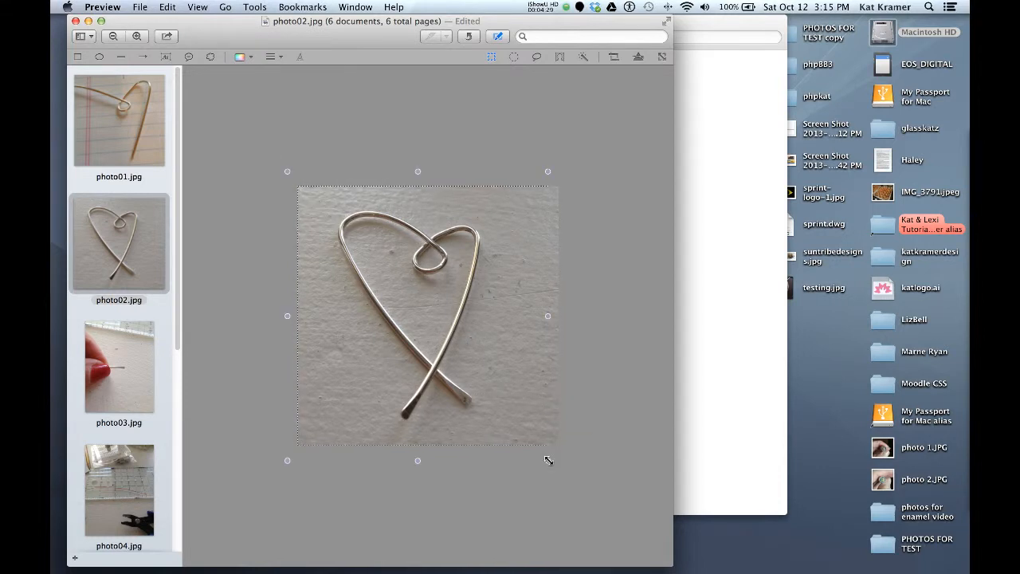
{"action": "left_click", "coordinate": [254, 7]}
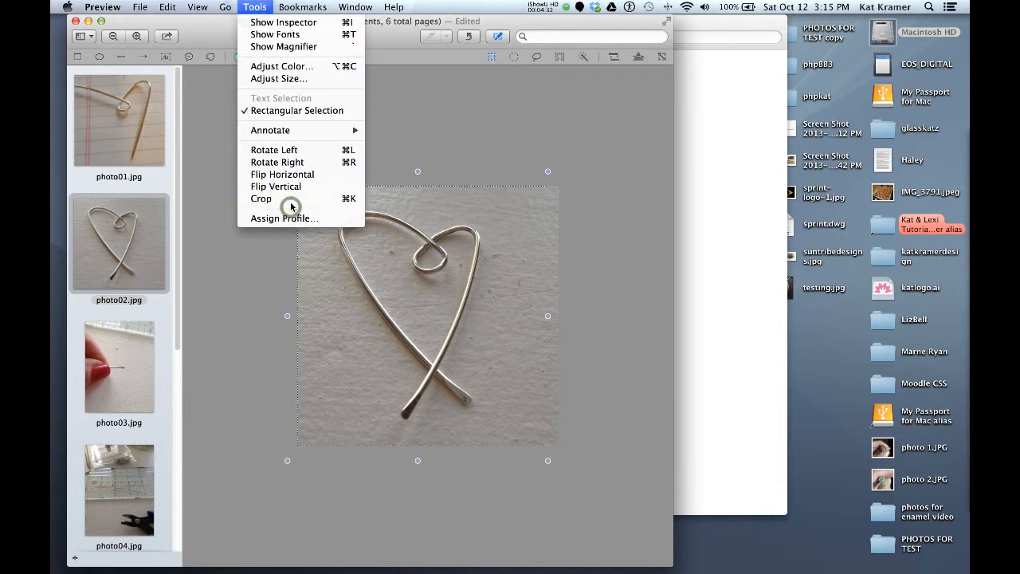
{"action": "left_click", "coordinate": [291, 204]}
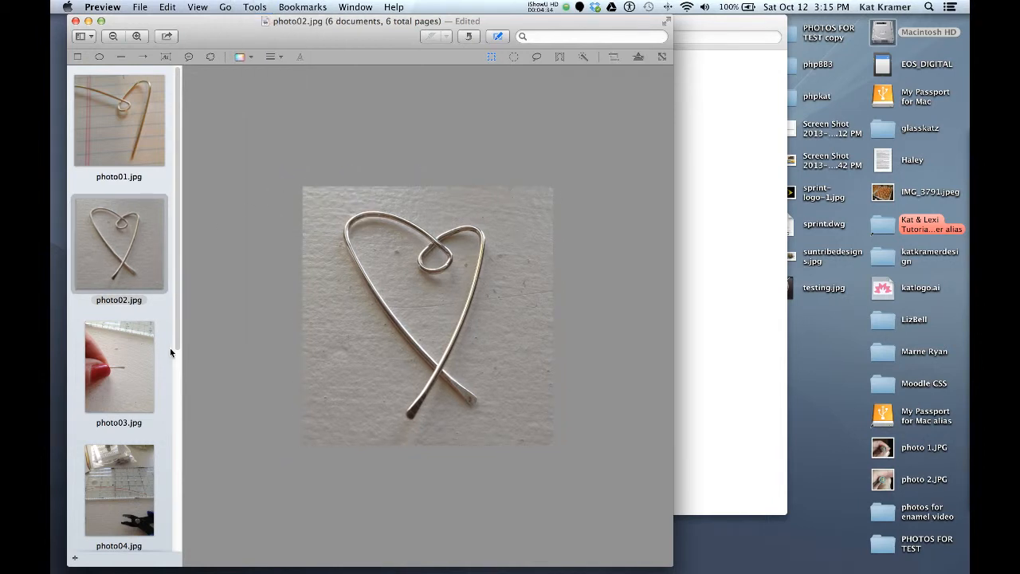
Crop photo03.jpg to the fingertip and flattened wire end, leaving out the ruler
{"action": "left_click", "coordinate": [124, 348]}
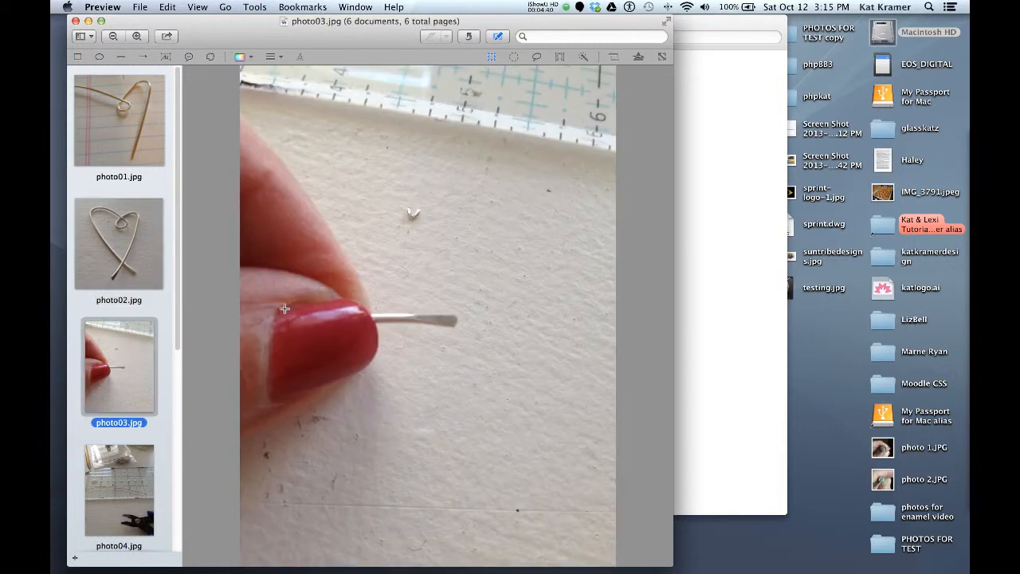
{"action": "left_click_drag", "start_coordinate": [261, 220], "coordinate": [489, 420]}
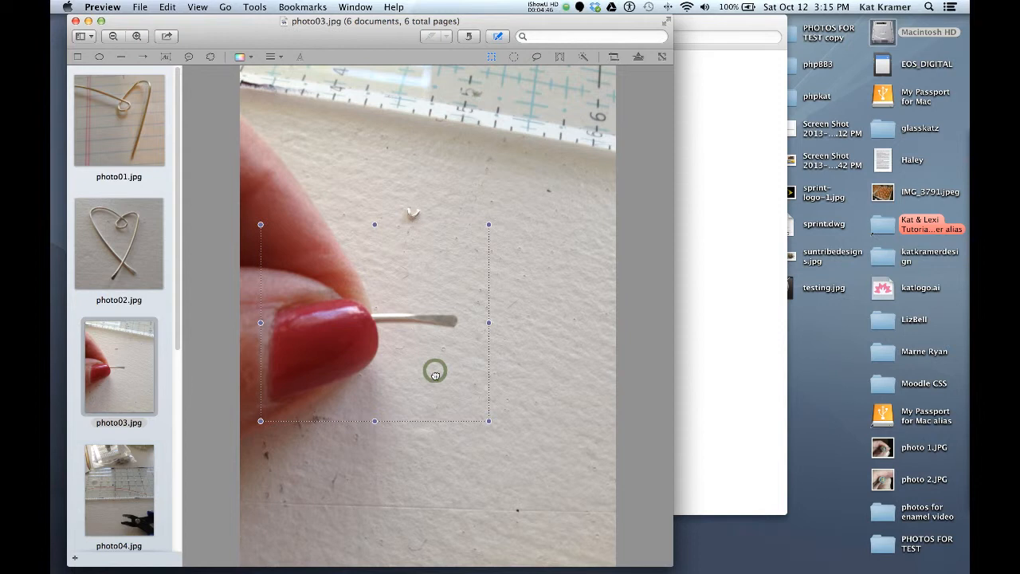
{"action": "left_click", "coordinate": [255, 7]}
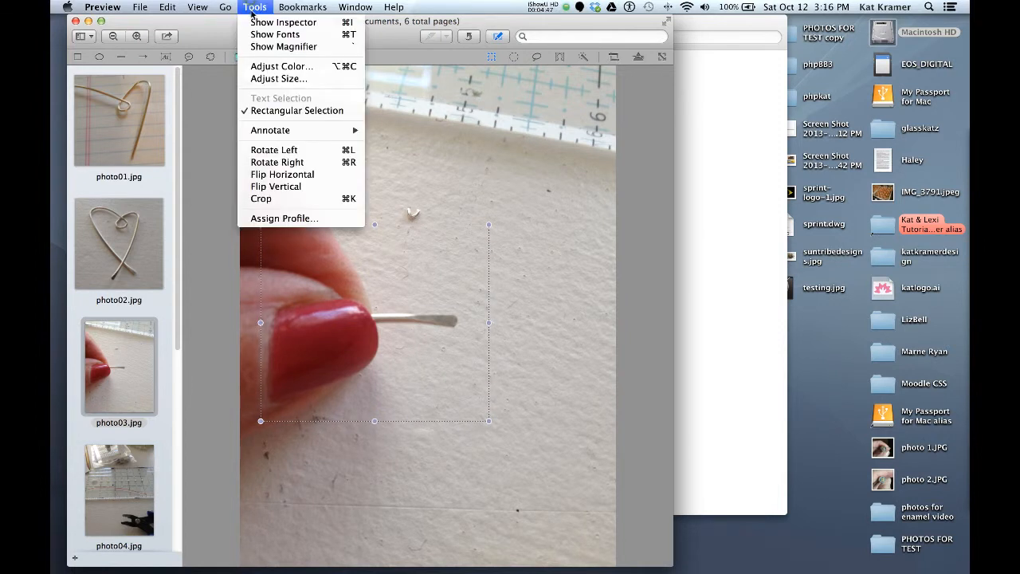
{"action": "left_click", "coordinate": [286, 199]}
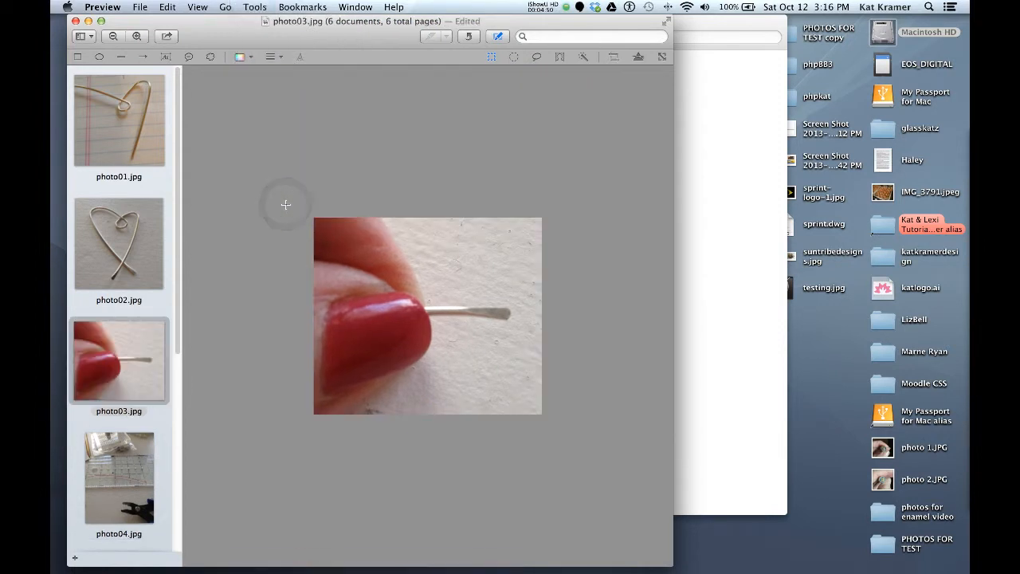
Crop photo04.jpg to the full-width band with the ruler and copper wire, leaving out the plastic bag and pliers
{"action": "scroll", "coordinate": [132, 304], "scroll_direction": "down", "scroll_amount": 5}
{"action": "left_click", "coordinate": [119, 355]}
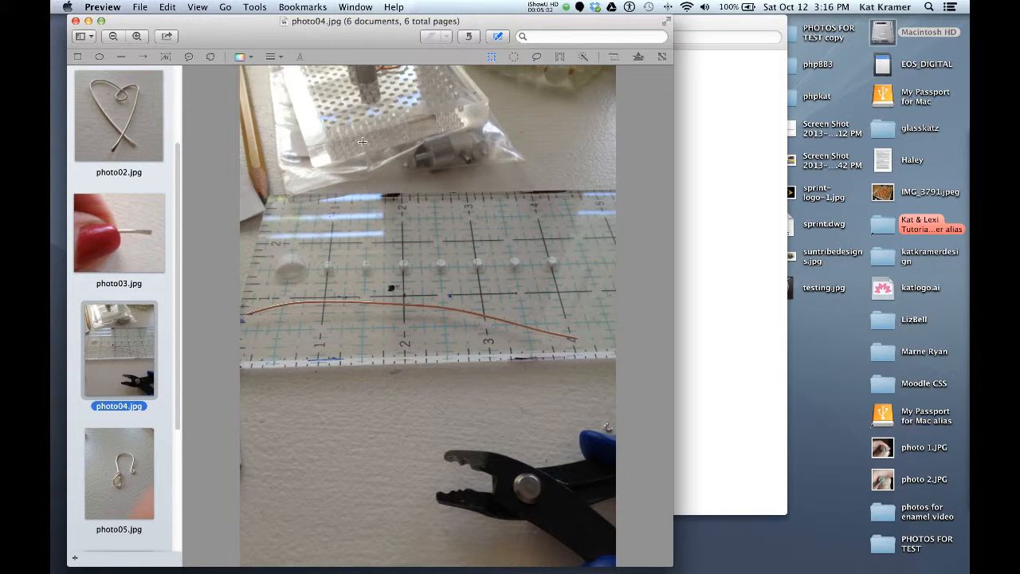
{"action": "left_click_drag", "start_coordinate": [240, 179], "coordinate": [629, 423]}
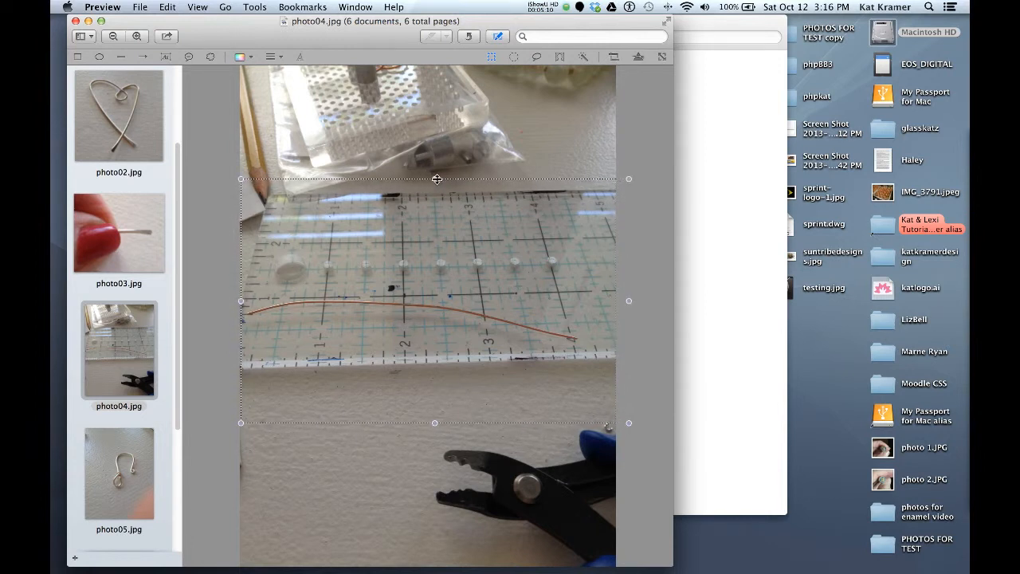
{"action": "left_click_drag", "start_coordinate": [437, 179], "coordinate": [433, 202]}
{"action": "left_click", "coordinate": [255, 6]}
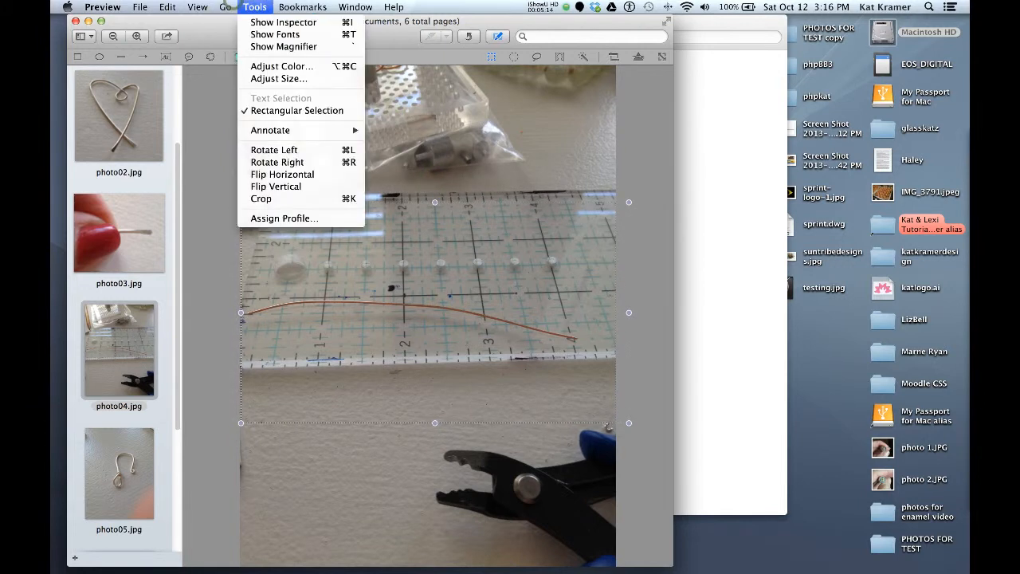
{"action": "left_click", "coordinate": [263, 199]}
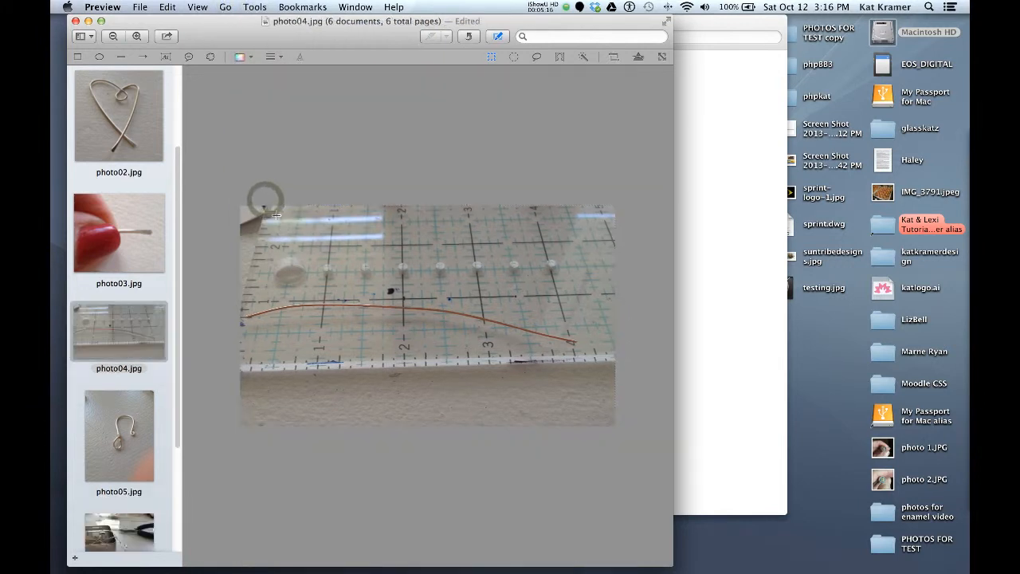
Crop photo05.jpg closely around the ear wire, leaving out the blurred finger in the corner
{"action": "scroll", "coordinate": [158, 375], "scroll_direction": "down", "scroll_amount": 3}
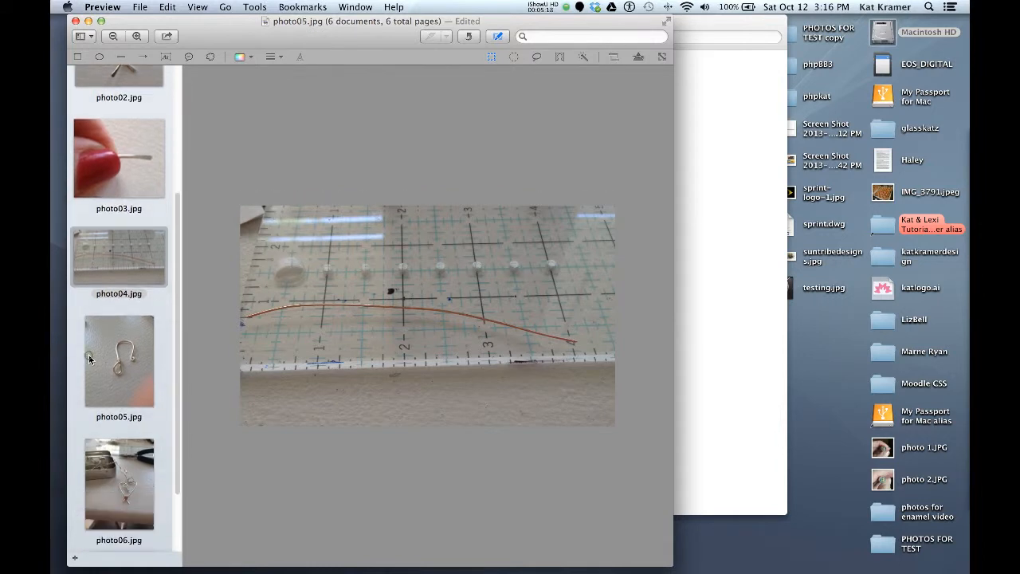
{"action": "left_click", "coordinate": [88, 355]}
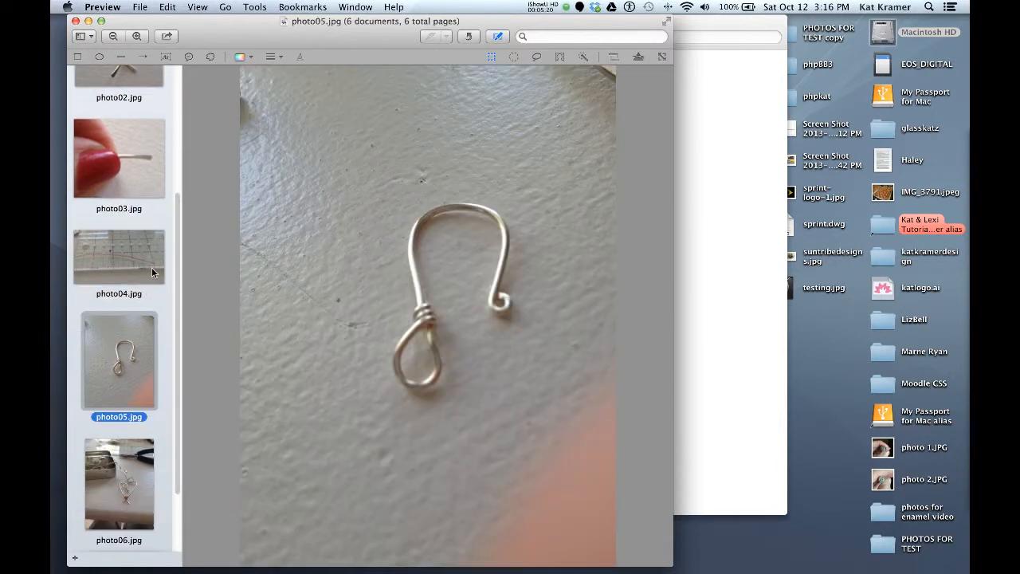
{"action": "left_click_drag", "start_coordinate": [331, 193], "coordinate": [562, 408]}
{"action": "left_click", "coordinate": [256, 7]}
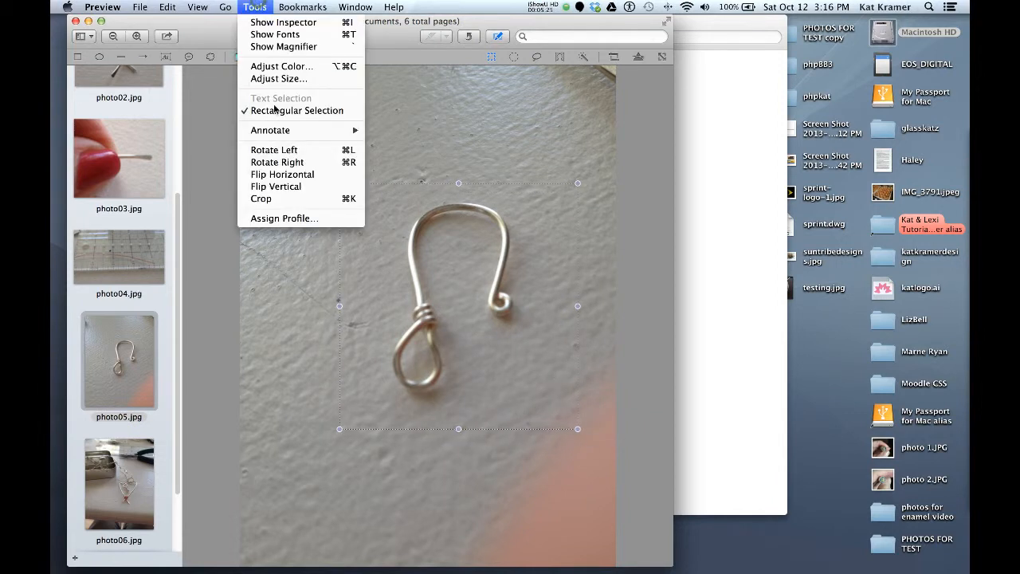
{"action": "left_click", "coordinate": [282, 200]}
Crop photo06.jpg at full width around the tin and heart pendant, removing the background above and the table edge below
{"action": "scroll", "coordinate": [110, 281], "scroll_direction": "down", "scroll_amount": 3}
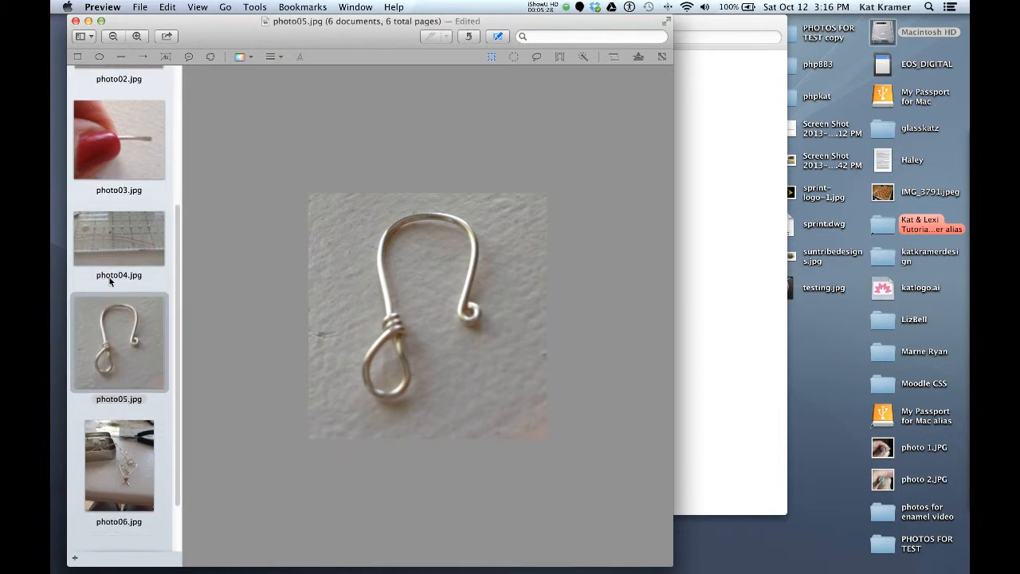
{"action": "left_click", "coordinate": [117, 369]}
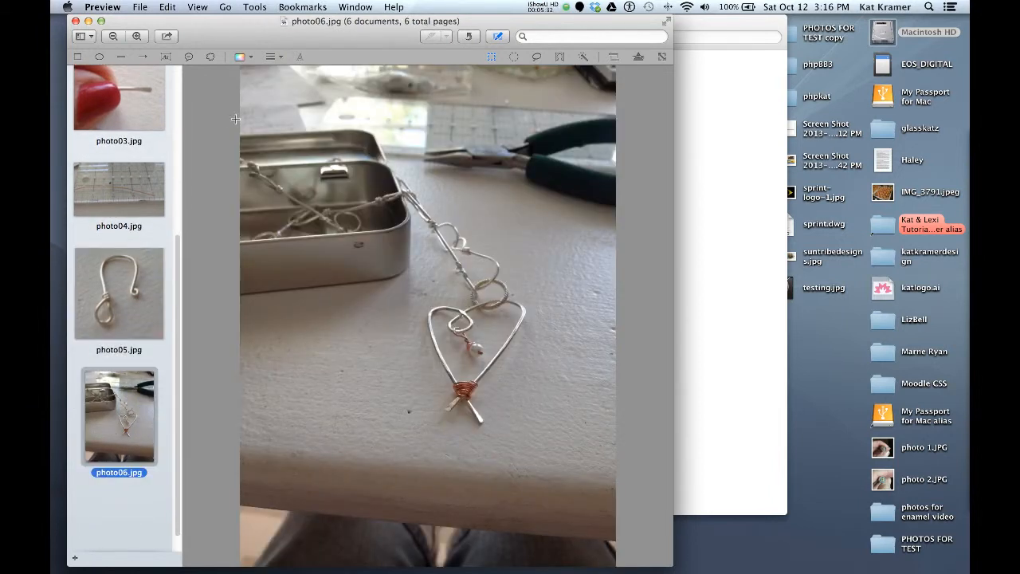
{"action": "left_click_drag", "start_coordinate": [236, 119], "coordinate": [619, 455]}
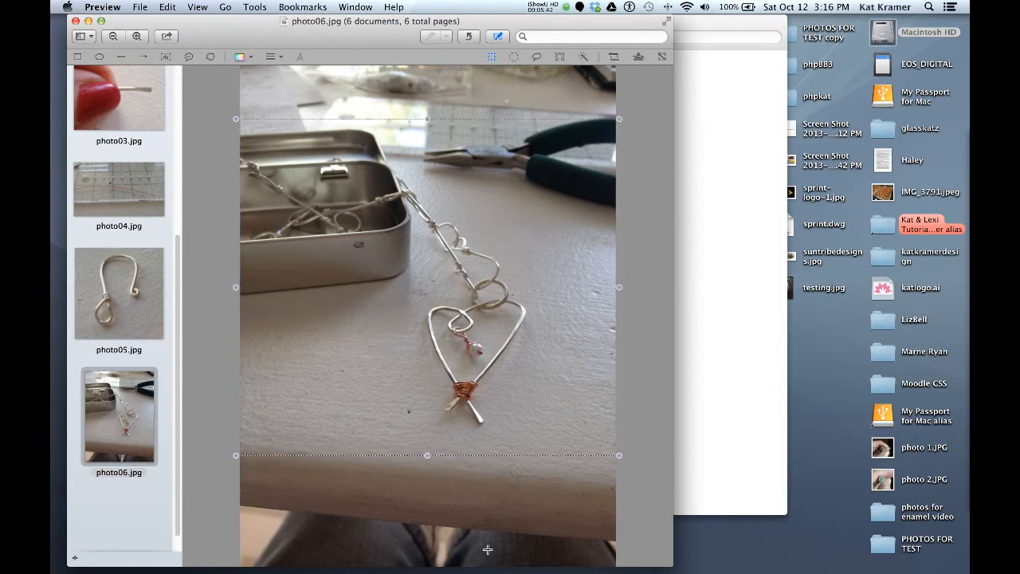
{"action": "left_click", "coordinate": [255, 6]}
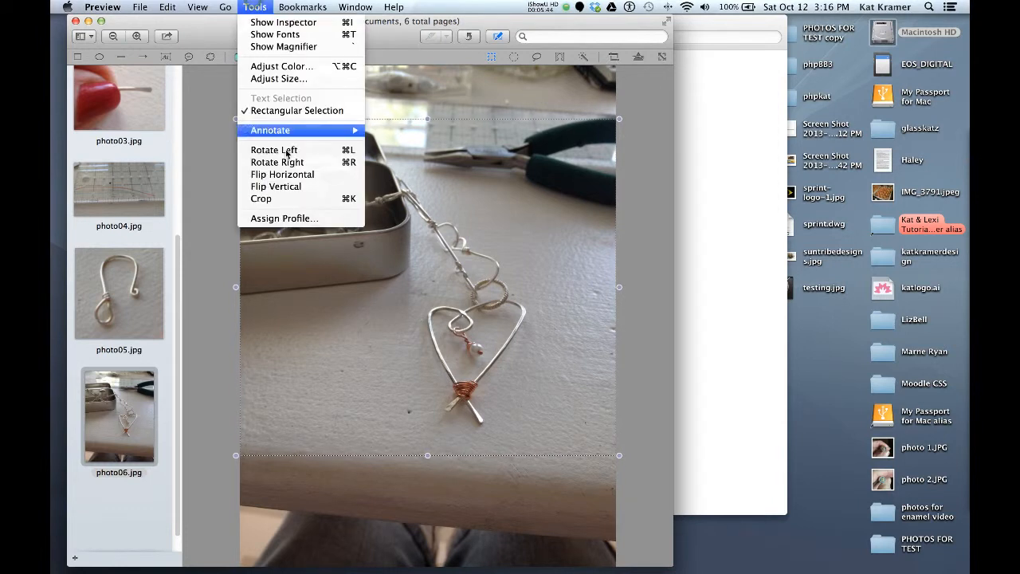
{"action": "left_click", "coordinate": [302, 200]}
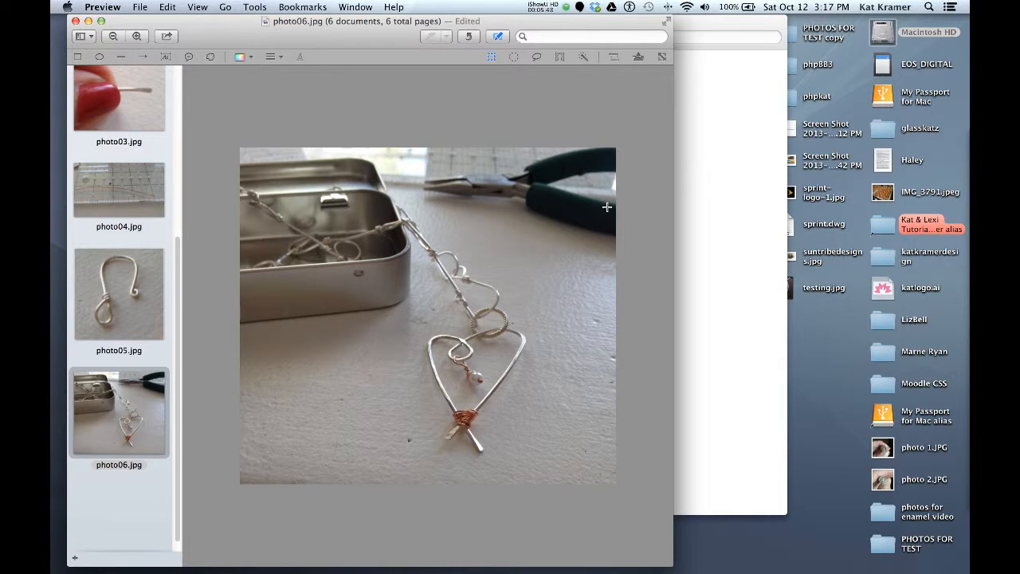
Apply Auto Levels to photo01.jpg with Adjust Color and nudge the histogram's white point slightly toward the bright end
{"action": "scroll", "coordinate": [136, 365], "scroll_direction": "up", "scroll_amount": 5}
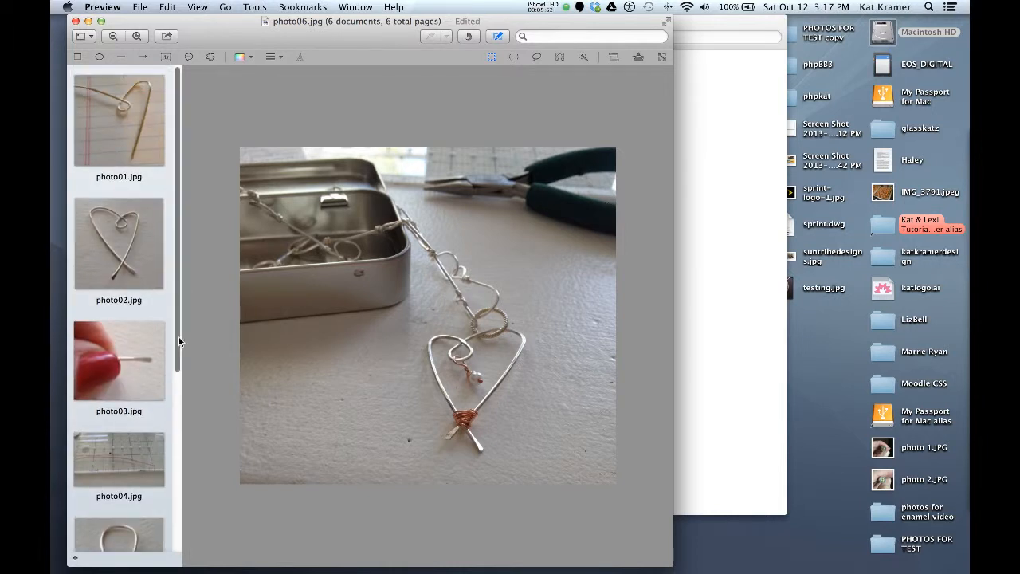
{"action": "left_click", "coordinate": [120, 93]}
{"action": "left_click", "coordinate": [255, 6]}
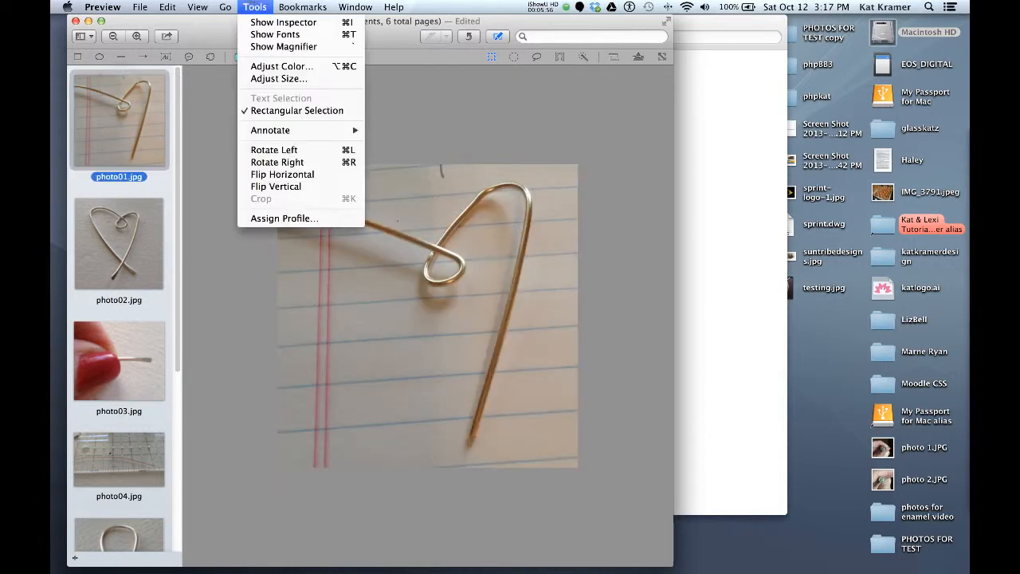
{"action": "left_click", "coordinate": [260, 66]}
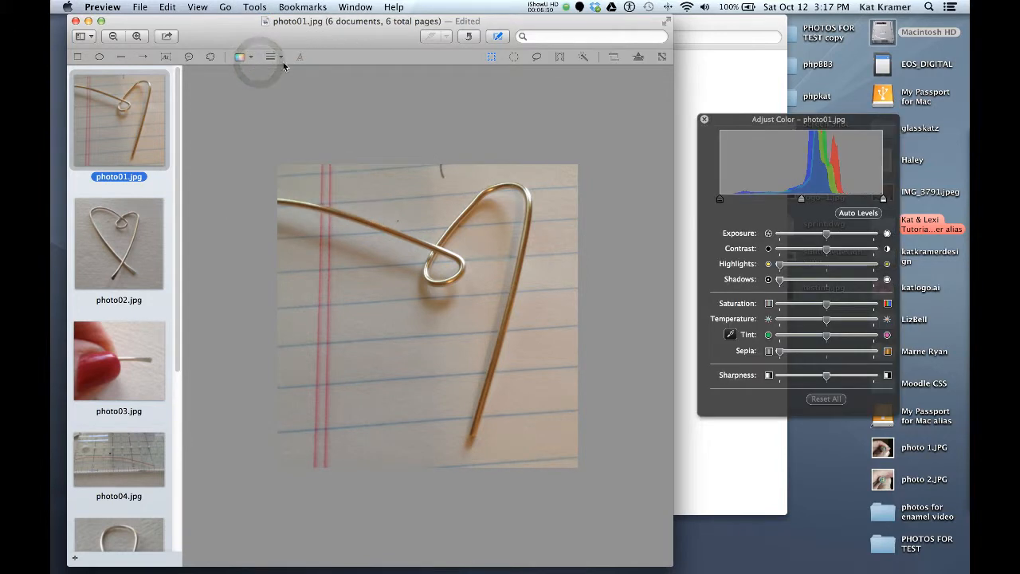
{"action": "left_click_drag", "start_coordinate": [742, 122], "coordinate": [739, 80]}
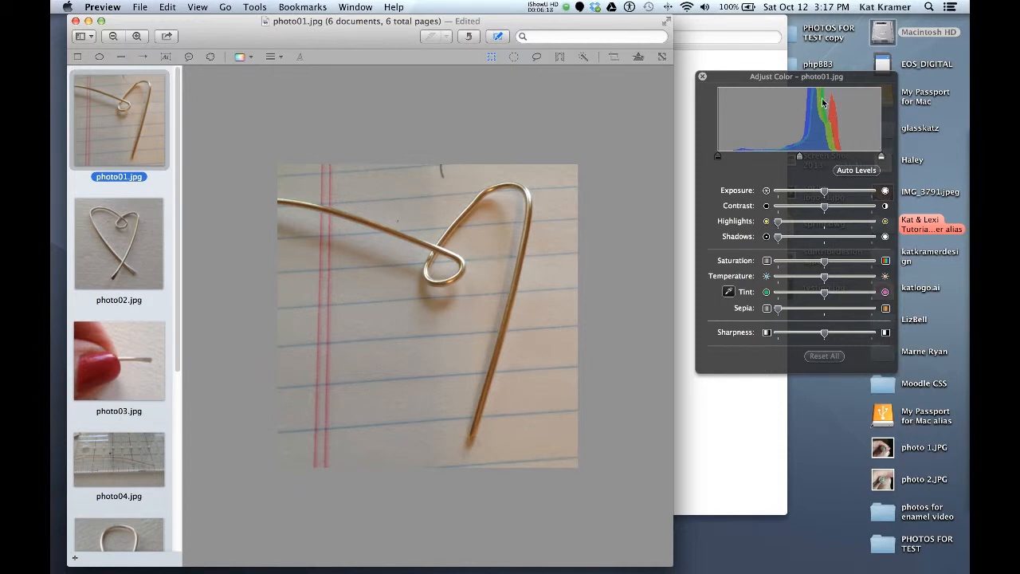
{"action": "left_click", "coordinate": [857, 170]}
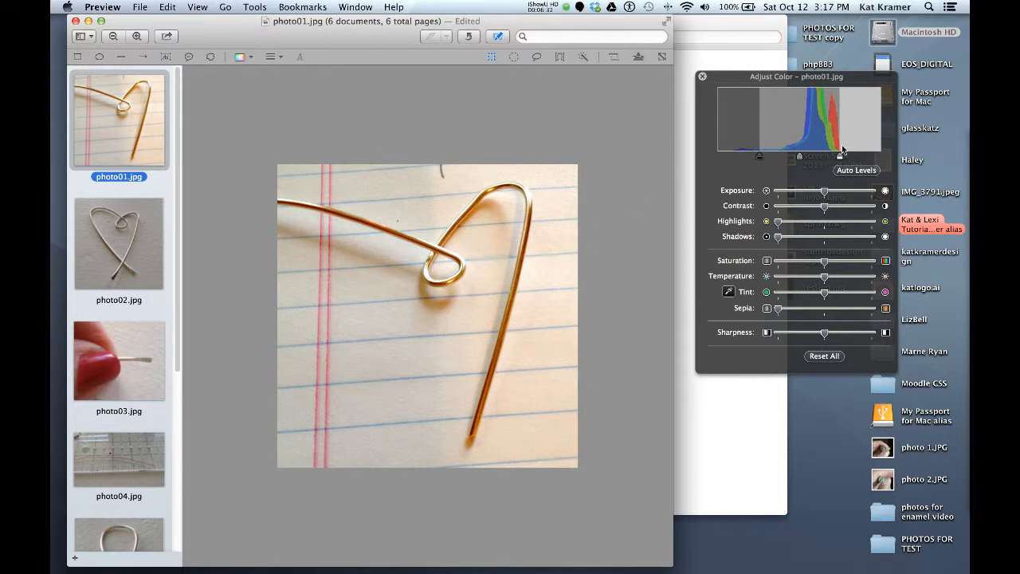
{"action": "mouse_move", "coordinate": [841, 159]}
{"action": "left_mouse_down"}
{"action": "mouse_move", "coordinate": [861, 159]}
{"action": "mouse_move", "coordinate": [842, 161]}
{"action": "left_mouse_up"}
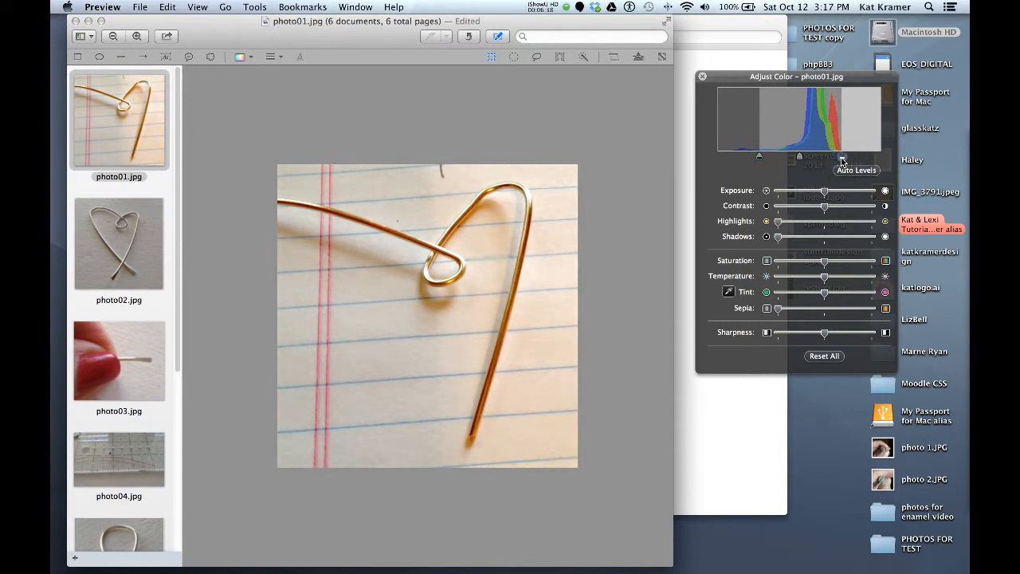
Neutralize photo01.jpg's color cast by sampling the lined paper beside the long straight part of the wire as the white point
{"action": "left_click", "coordinate": [848, 171]}
{"action": "left_click", "coordinate": [729, 293]}
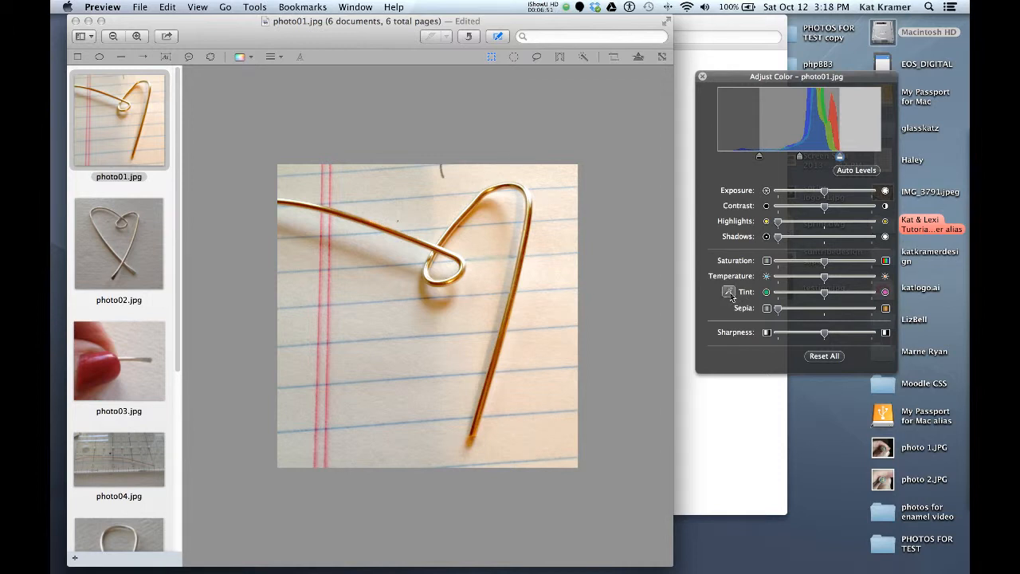
{"action": "left_click", "coordinate": [403, 321]}
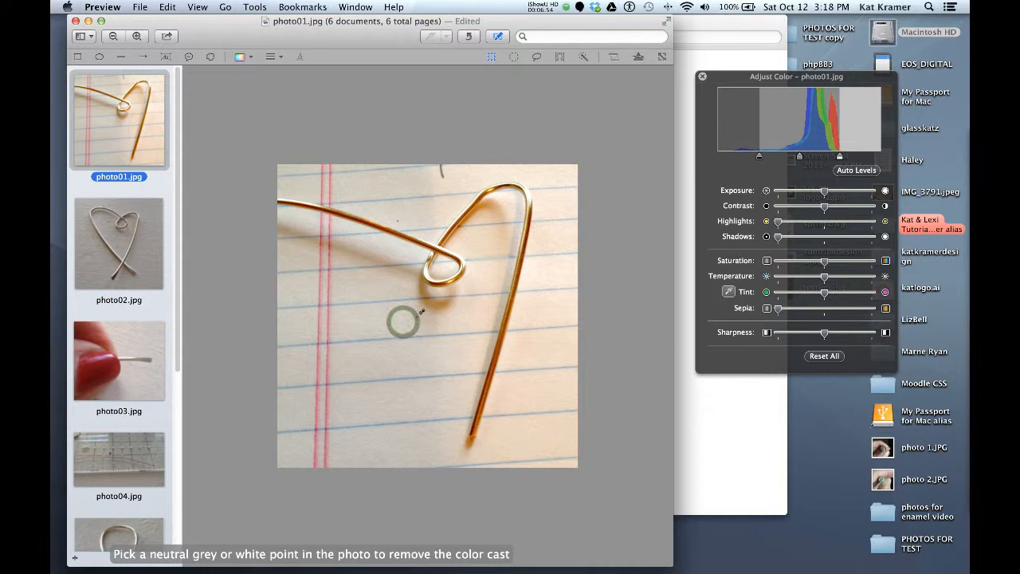
{"action": "left_click", "coordinate": [416, 315]}
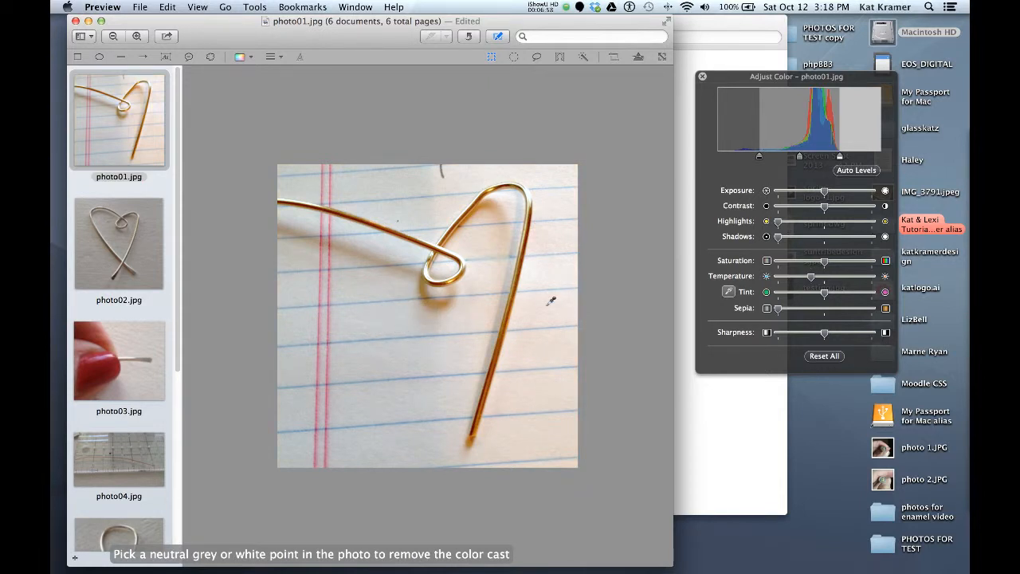
{"action": "left_click", "coordinate": [488, 319]}
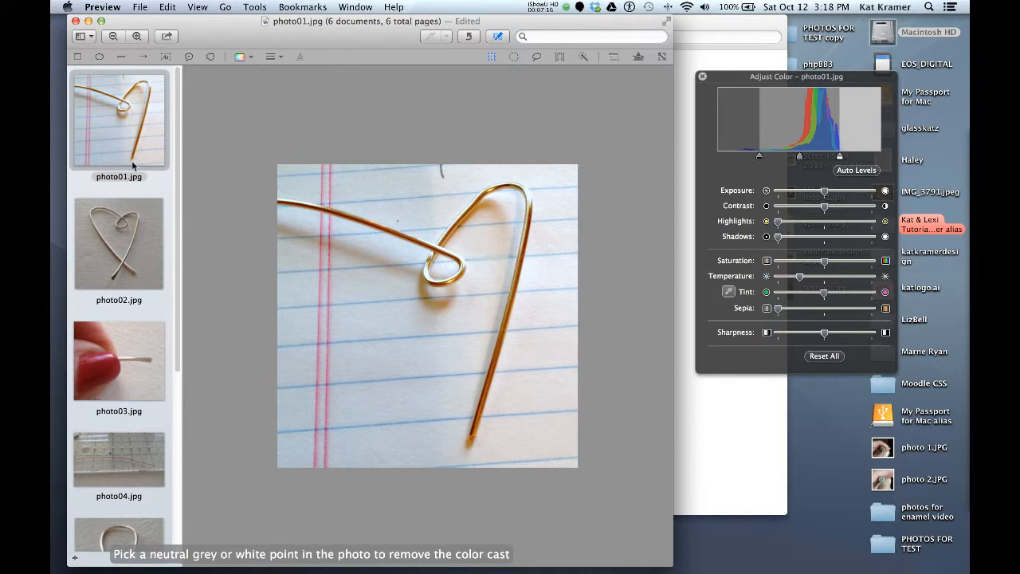
Apply Auto Levels to photo02.jpg and pull the white point in to the bright edge of the histogram
{"action": "left_click", "coordinate": [130, 235]}
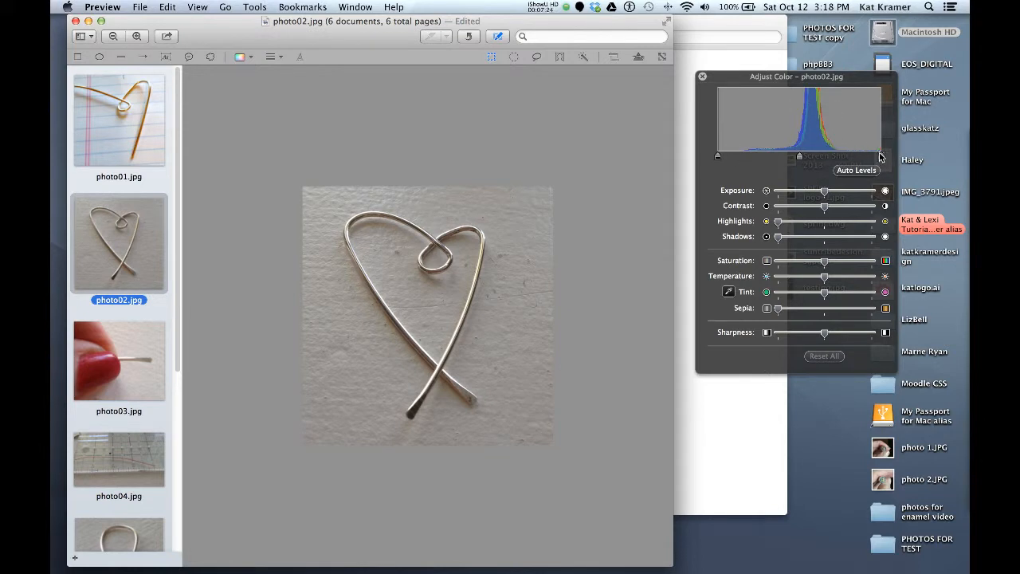
{"action": "left_click", "coordinate": [857, 172]}
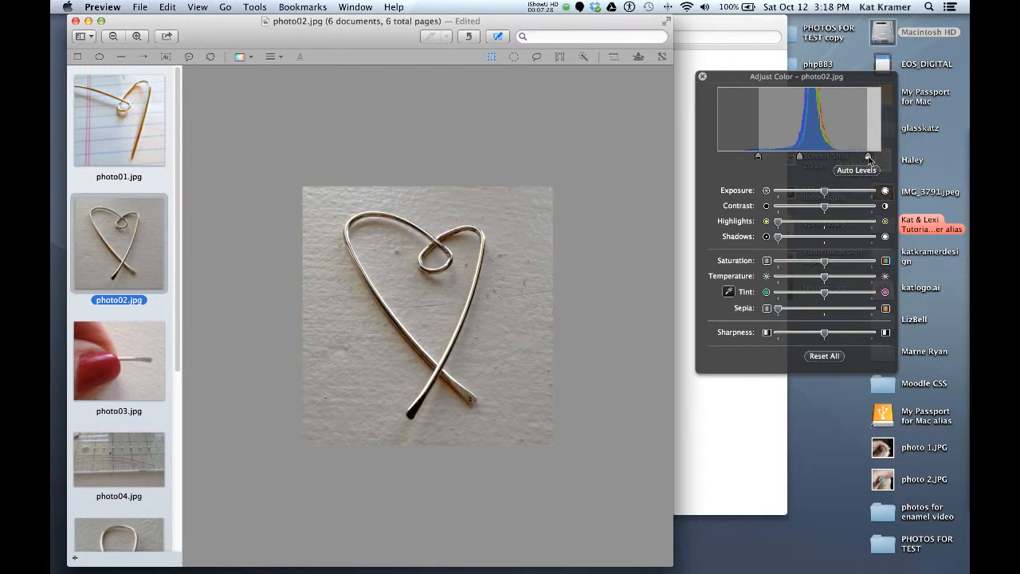
{"action": "left_click_drag", "start_coordinate": [869, 157], "coordinate": [842, 161]}
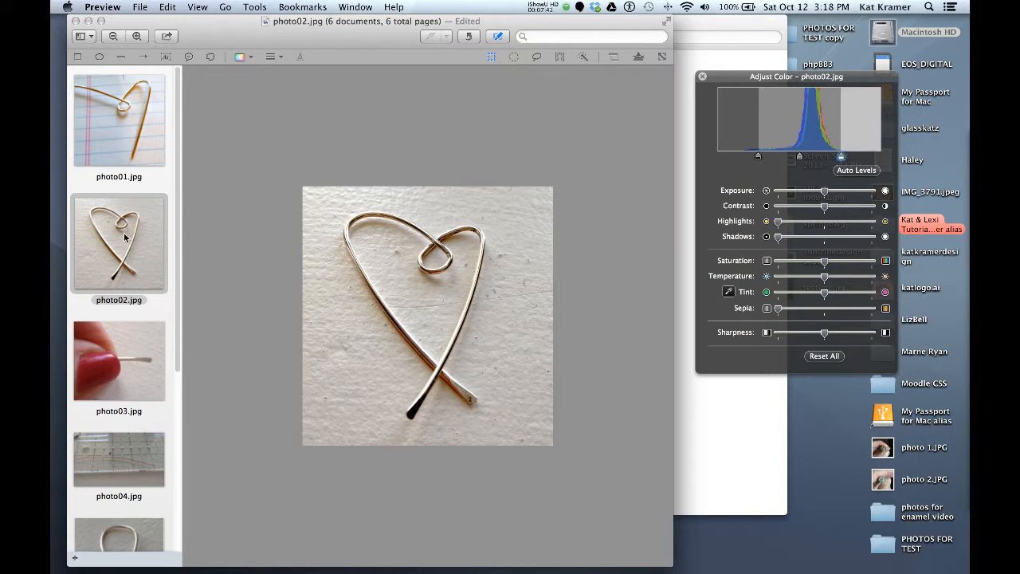
Neutralize photo02.jpg's color cast by sampling the white background beside the wire heart, and nudge Temperature slightly cooler
{"action": "left_click", "coordinate": [729, 293]}
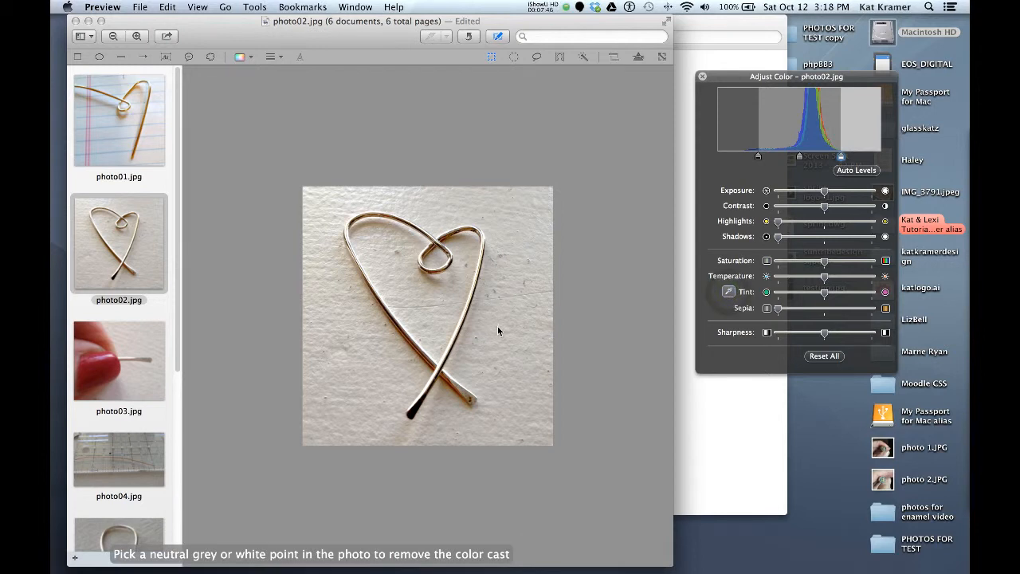
{"action": "left_click", "coordinate": [500, 328]}
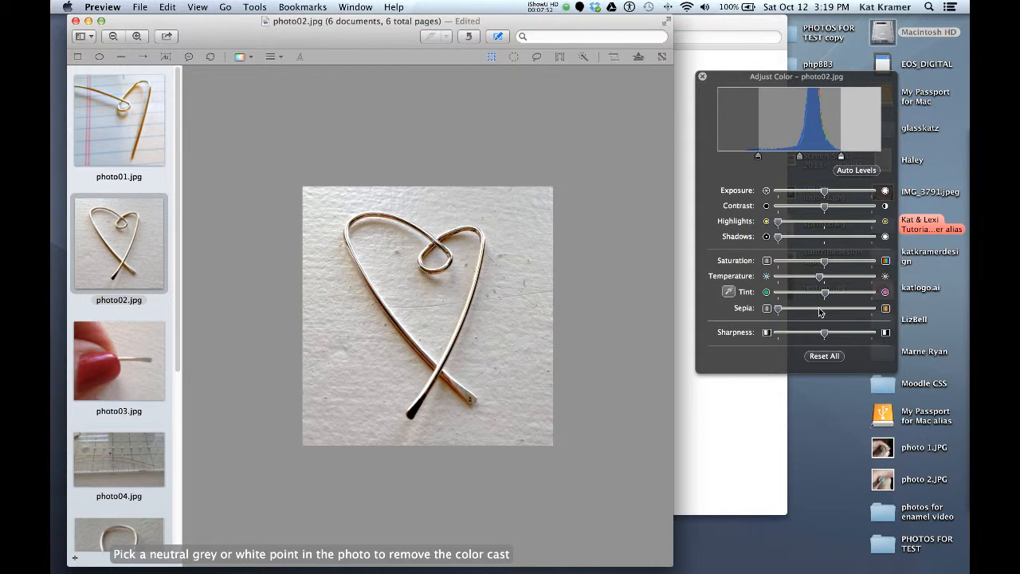
{"action": "left_click_drag", "start_coordinate": [826, 297], "coordinate": [825, 296]}
{"action": "mouse_move", "coordinate": [821, 281]}
{"action": "left_mouse_down"}
{"action": "mouse_move", "coordinate": [831, 281]}
{"action": "mouse_move", "coordinate": [819, 281]}
{"action": "left_mouse_up"}
Apply Auto Levels to photo03.jpg and neutralize its color cast by sampling the white background above the wire tip
{"action": "scroll", "coordinate": [135, 319], "scroll_direction": "down", "scroll_amount": 3}
{"action": "left_click", "coordinate": [127, 323]}
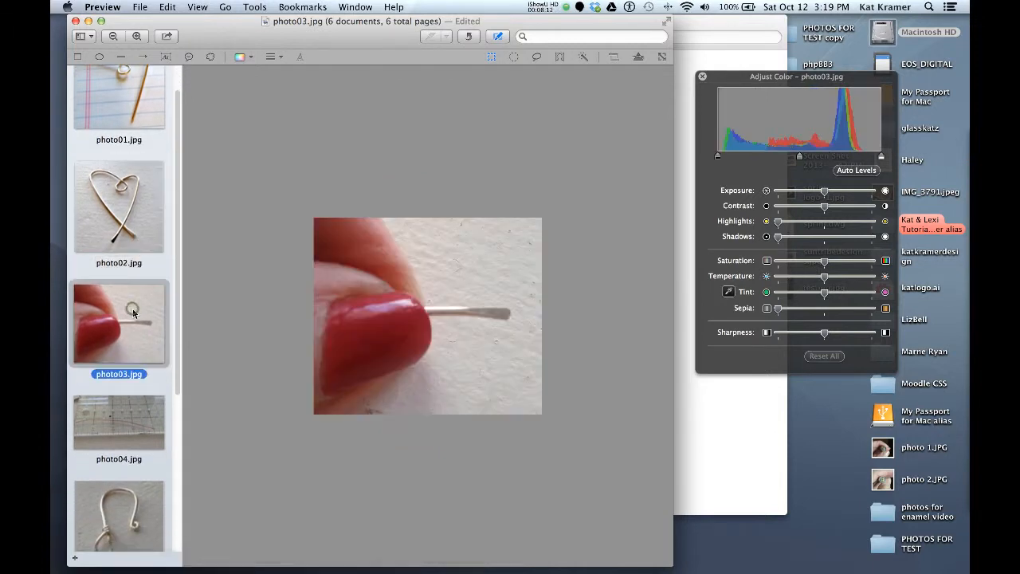
{"action": "left_click", "coordinate": [859, 170]}
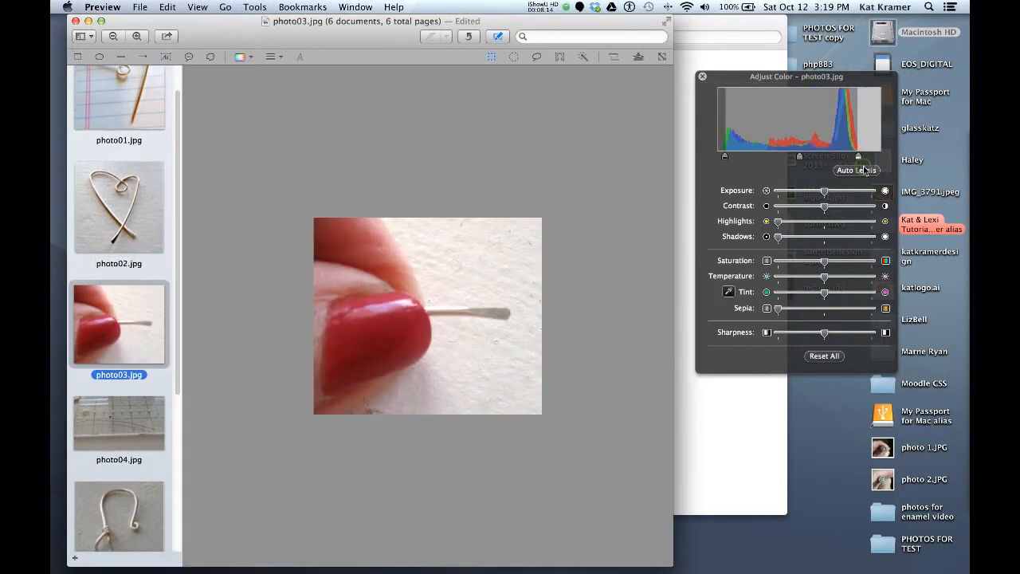
{"action": "left_click", "coordinate": [727, 292]}
{"action": "left_click", "coordinate": [438, 384]}
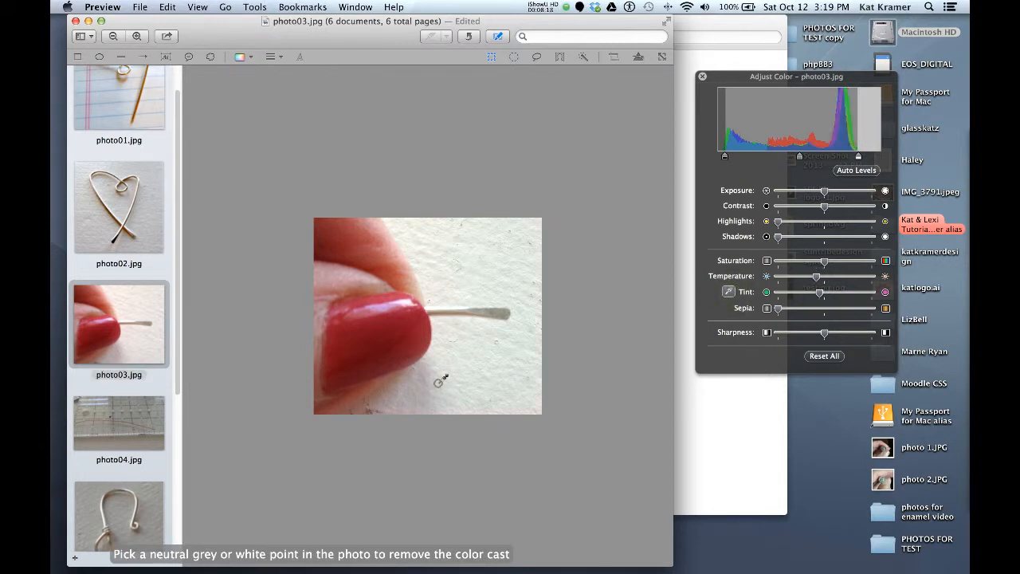
{"action": "left_click", "coordinate": [424, 396]}
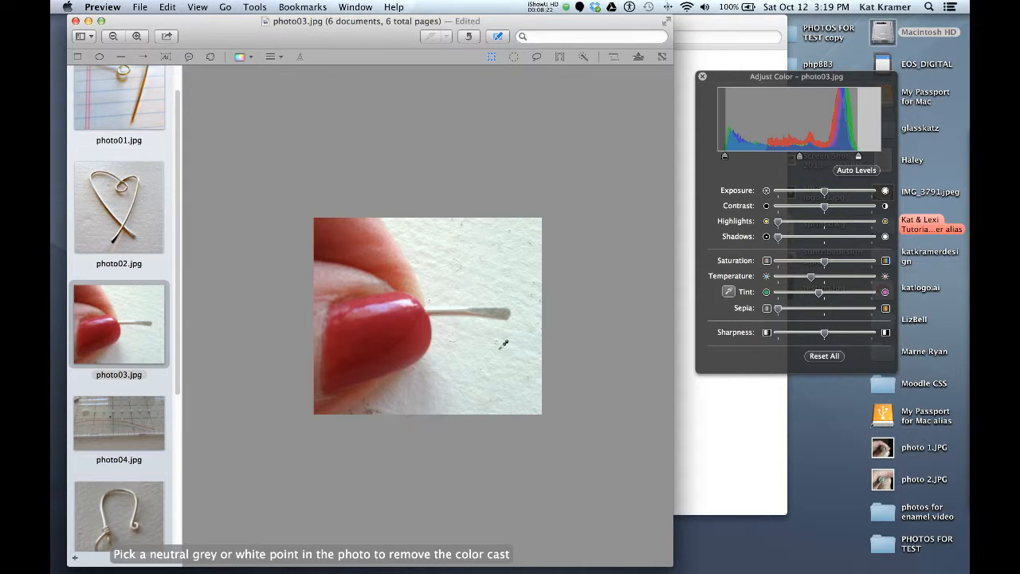
{"action": "left_click", "coordinate": [510, 345]}
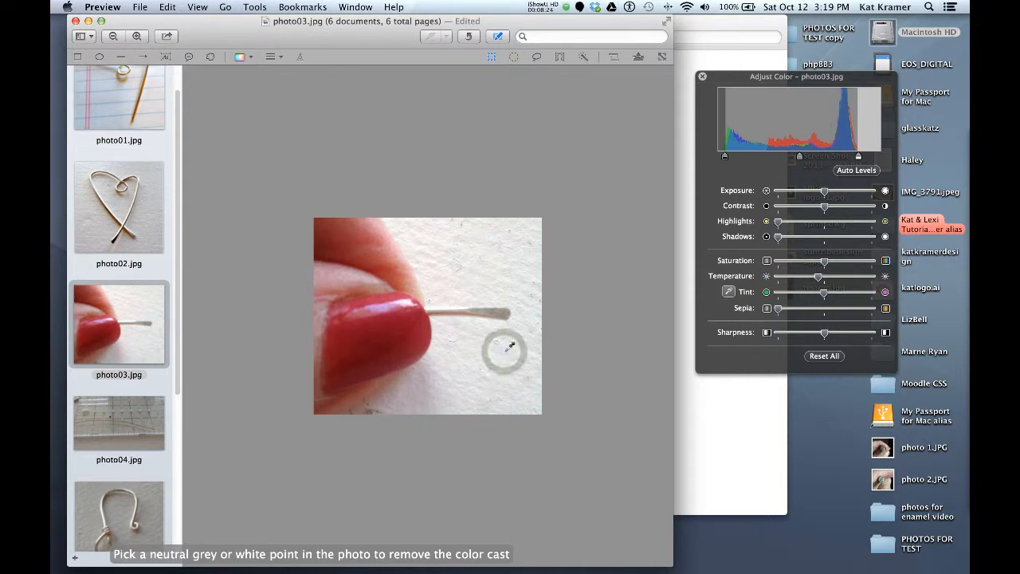
{"action": "left_click", "coordinate": [492, 271]}
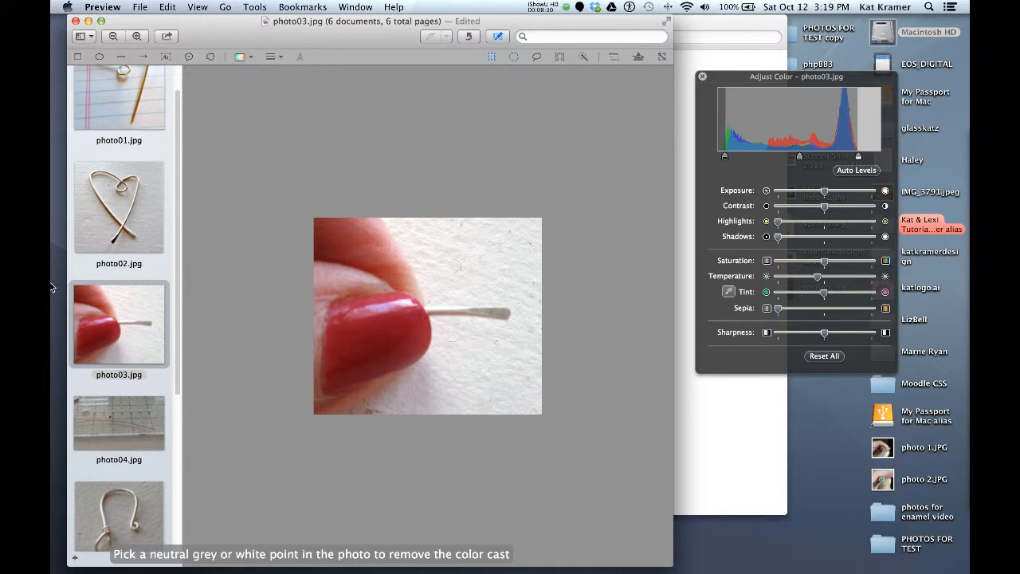
Raise the Shadows and Highlights slightly on photo02.jpg
{"action": "left_click", "coordinate": [136, 218]}
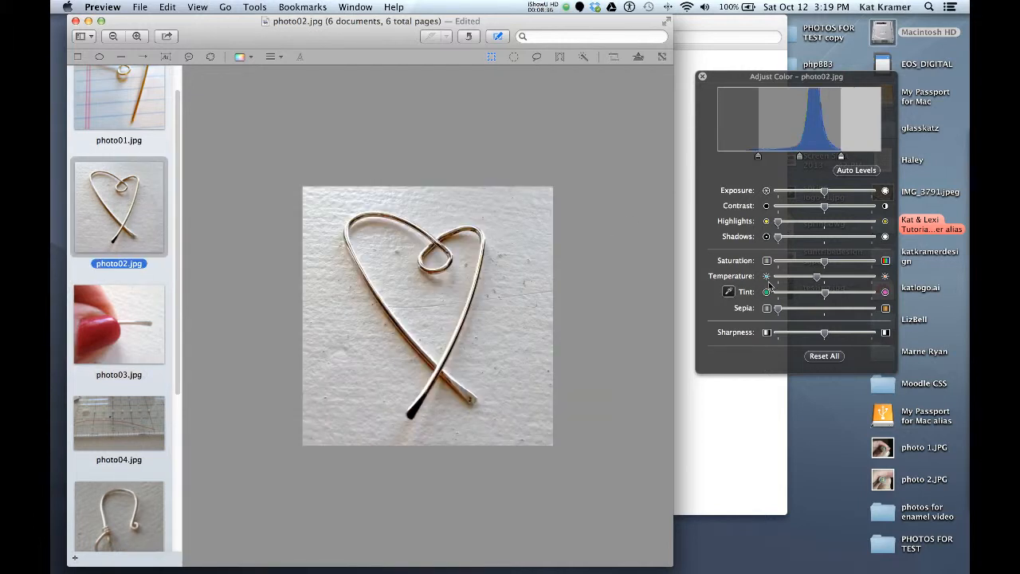
{"action": "mouse_move", "coordinate": [778, 238]}
{"action": "left_mouse_down"}
{"action": "mouse_move", "coordinate": [807, 243]}
{"action": "mouse_move", "coordinate": [788, 226]}
{"action": "left_mouse_up"}
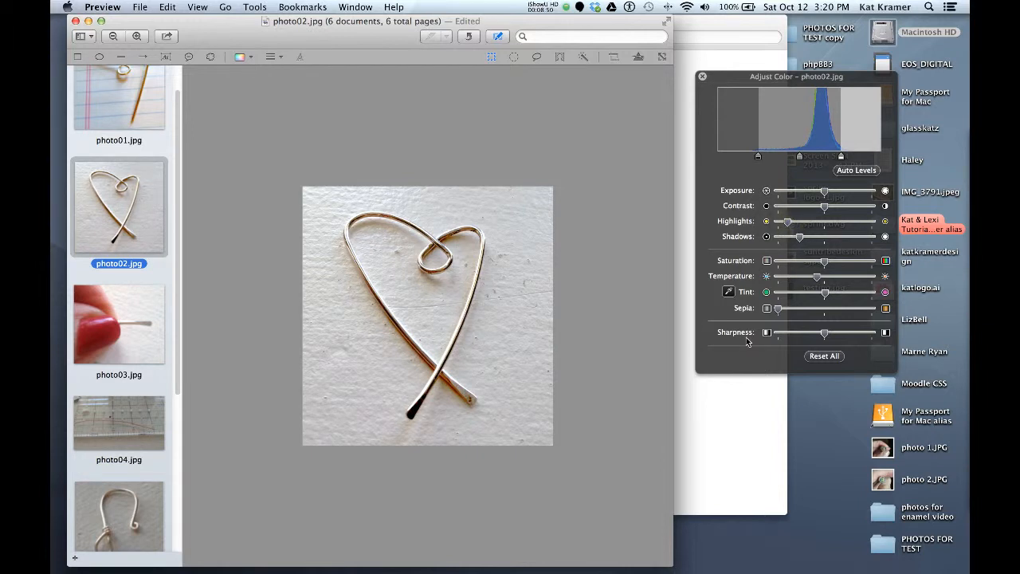
Apply Auto Levels to photo04.jpg and move the histogram's white point slightly inward
{"action": "scroll", "coordinate": [140, 329], "scroll_direction": "down", "scroll_amount": 3}
{"action": "left_click", "coordinate": [127, 344]}
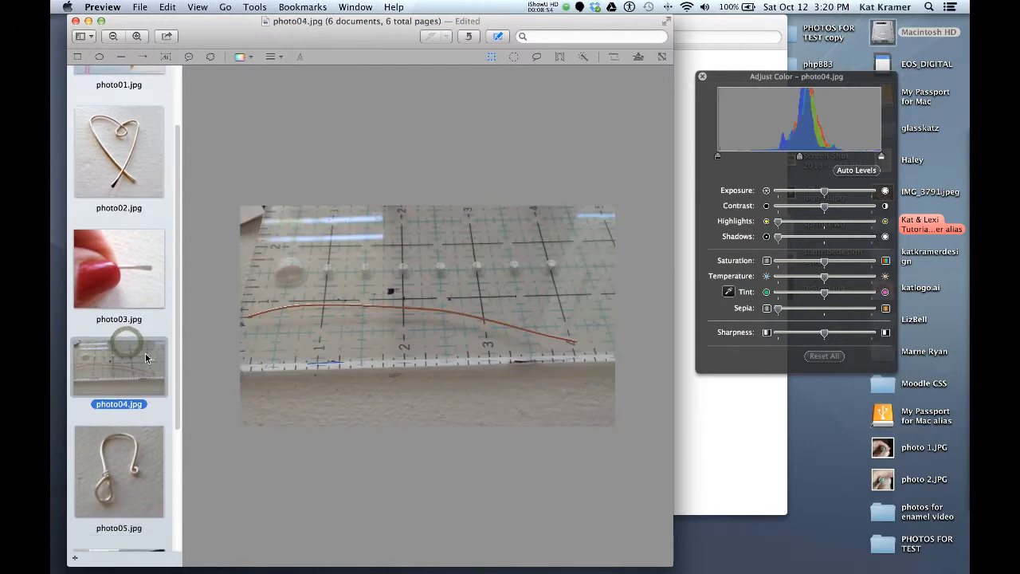
{"action": "left_click", "coordinate": [111, 263]}
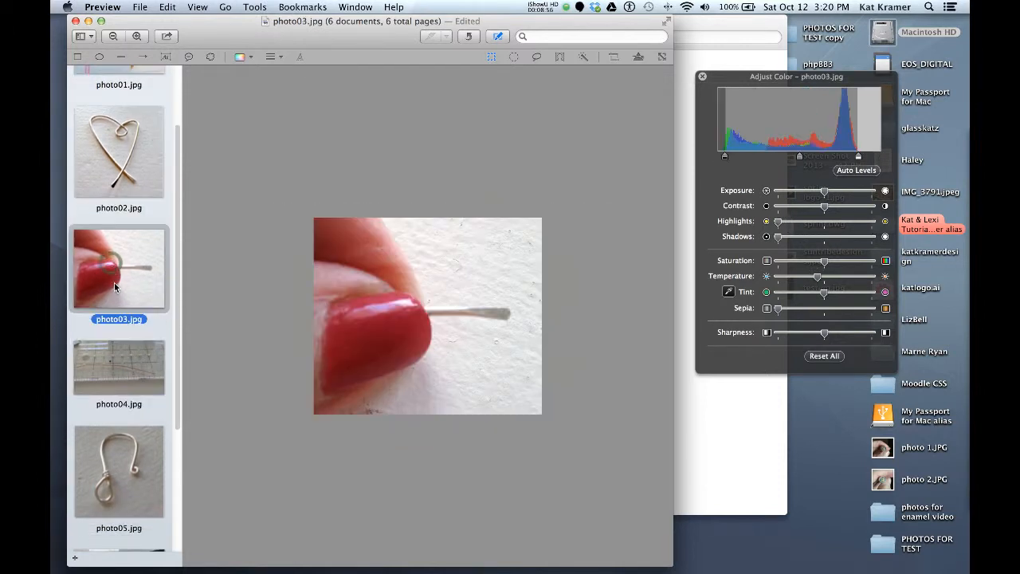
{"action": "left_click", "coordinate": [126, 361]}
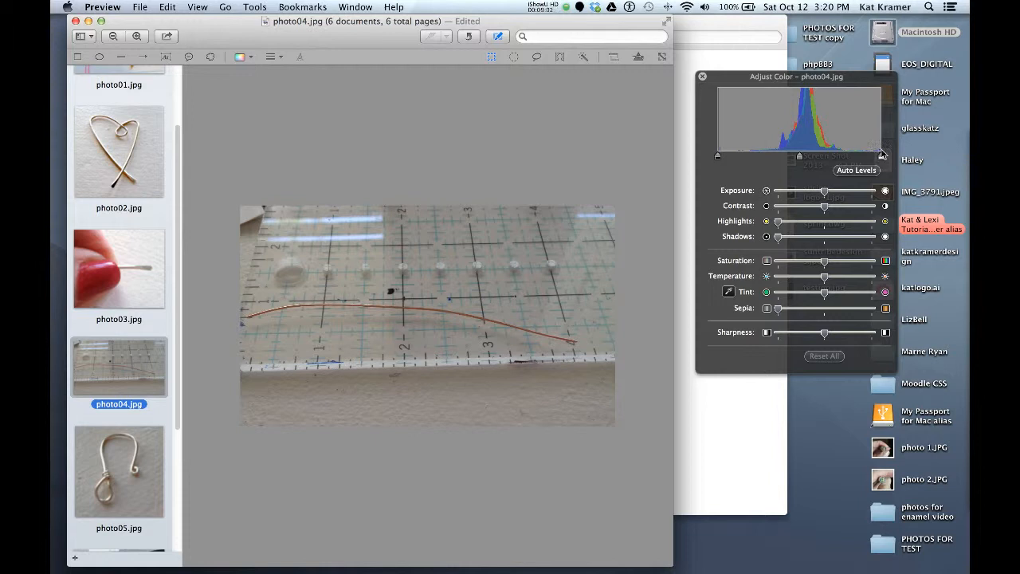
{"action": "left_click", "coordinate": [856, 170]}
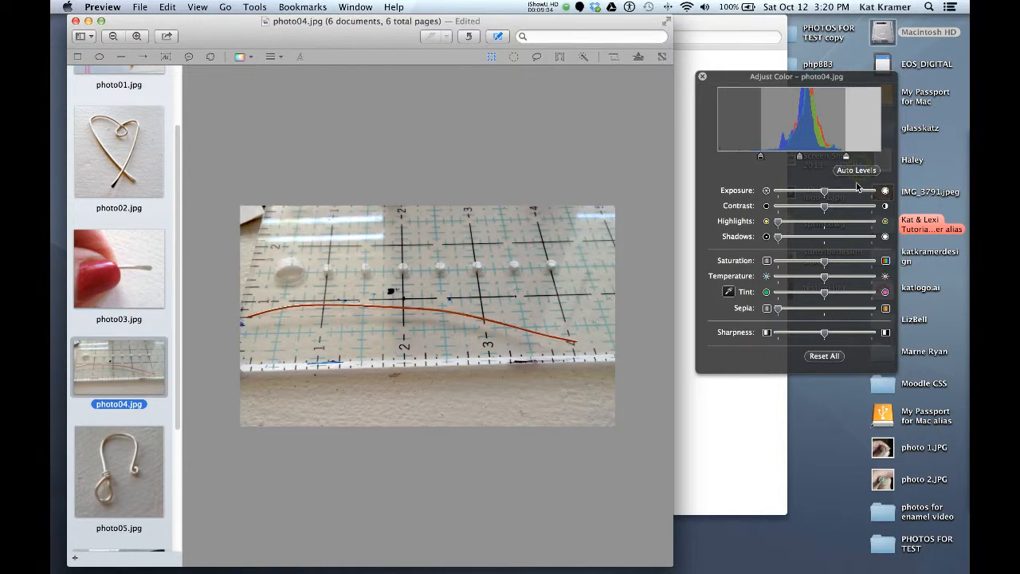
{"action": "left_click", "coordinate": [847, 160]}
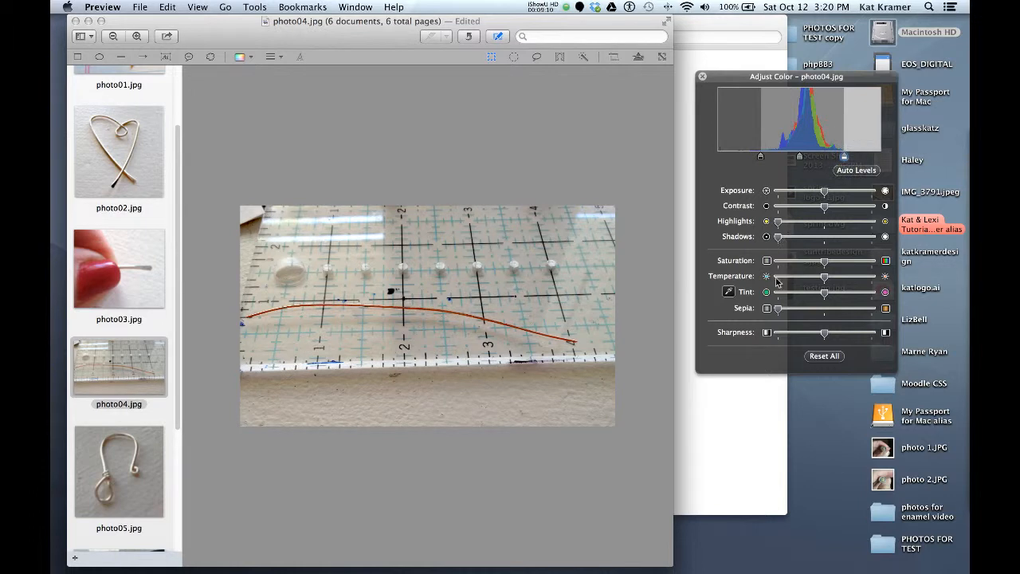
Neutralize photo04.jpg's color cast by sampling the white surface below the ruler, and raise Shadows to roughly a third
{"action": "left_click", "coordinate": [729, 294]}
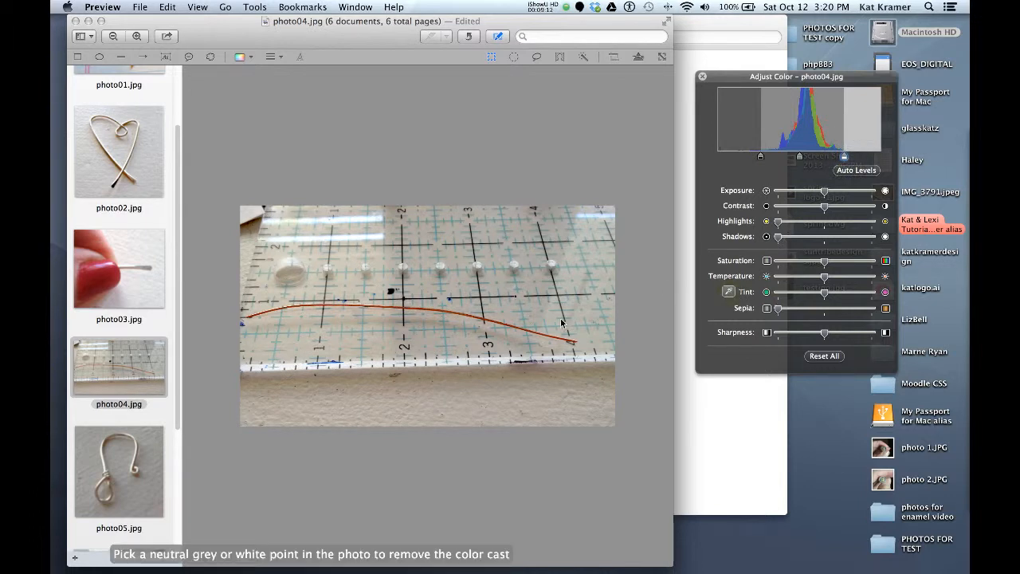
{"action": "left_click", "coordinate": [481, 397]}
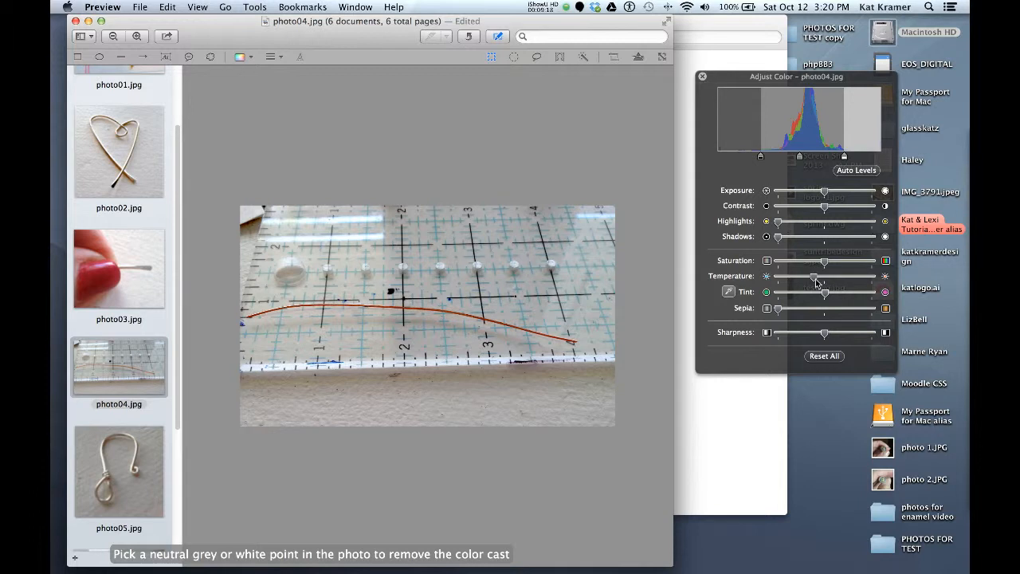
{"action": "left_click_drag", "start_coordinate": [777, 241], "coordinate": [815, 239]}
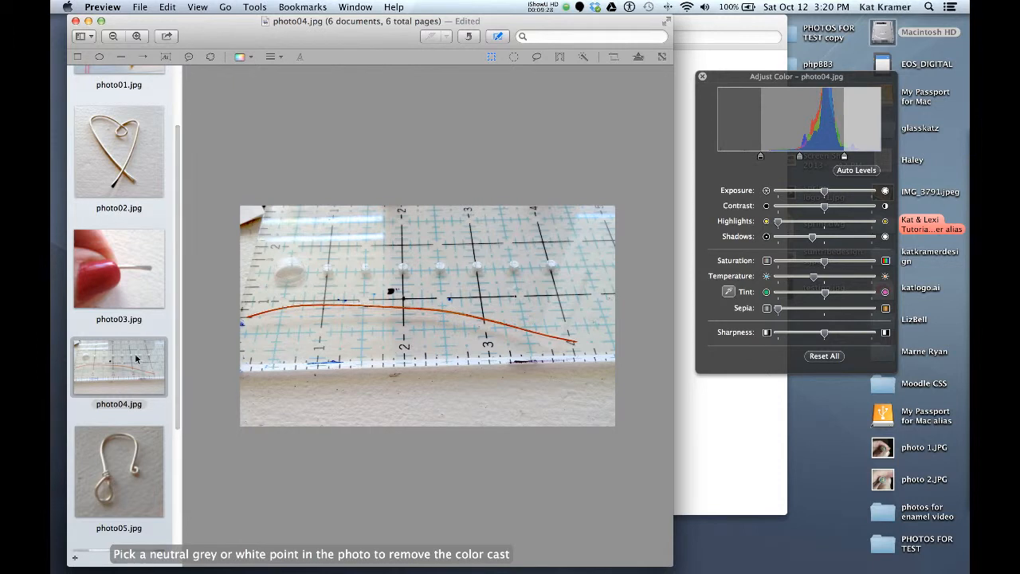
Correct photo05.jpg with Auto Levels and lower white and black points, and neutralize its color cast from the background beside the ear wire
{"action": "scroll", "coordinate": [139, 359], "scroll_direction": "down", "scroll_amount": 2}
{"action": "left_click", "coordinate": [125, 392]}
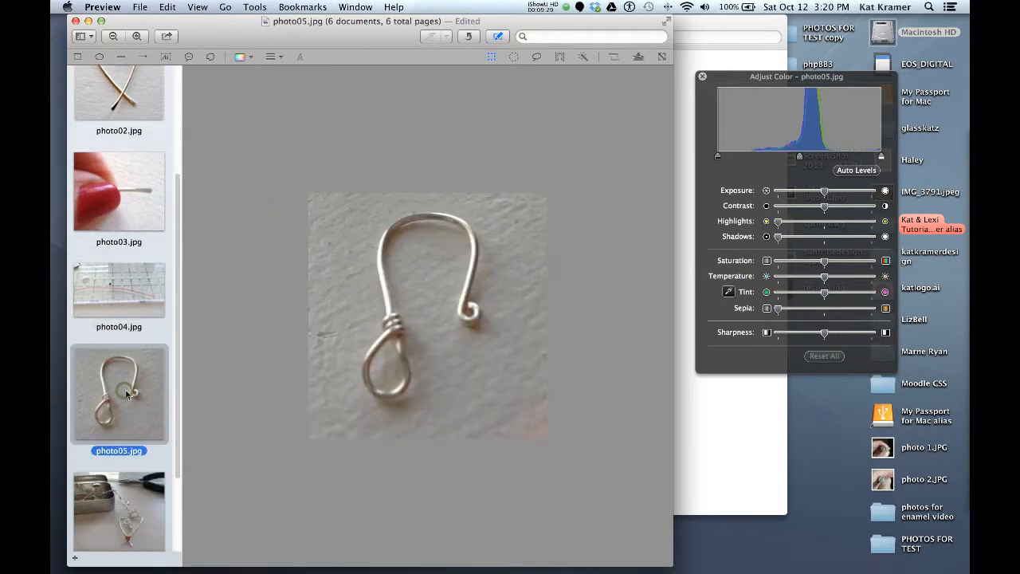
{"action": "left_click", "coordinate": [870, 168]}
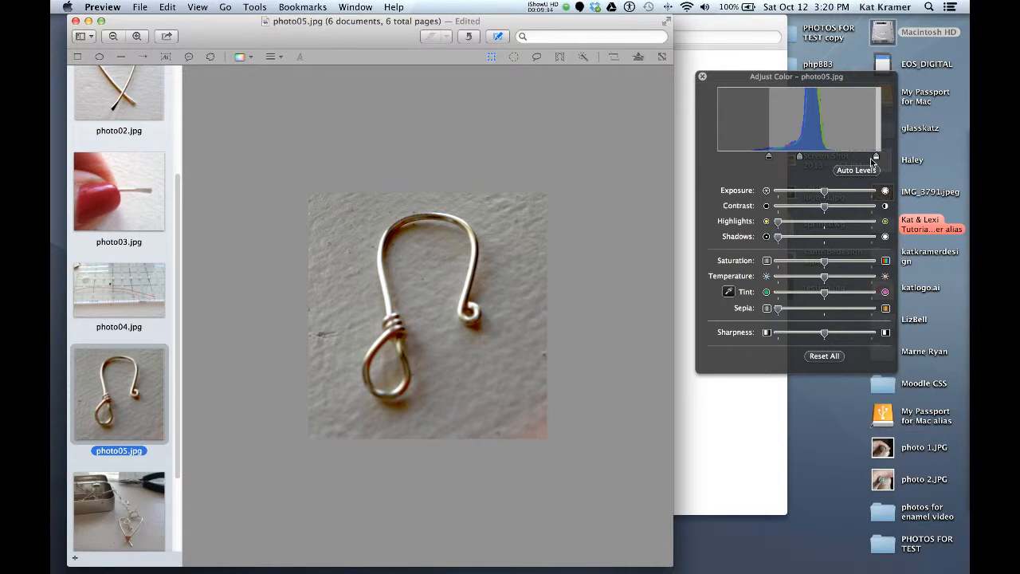
{"action": "left_click_drag", "start_coordinate": [877, 158], "coordinate": [835, 162]}
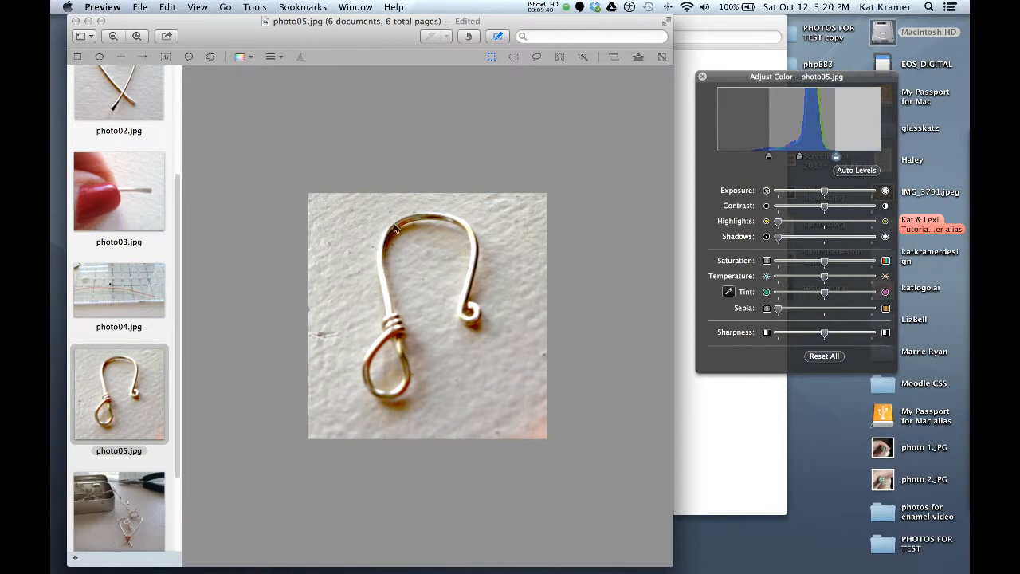
{"action": "mouse_move", "coordinate": [769, 158]}
{"action": "left_mouse_down"}
{"action": "mouse_move", "coordinate": [754, 163]}
{"action": "mouse_move", "coordinate": [792, 161]}
{"action": "mouse_move", "coordinate": [751, 162]}
{"action": "left_mouse_up"}
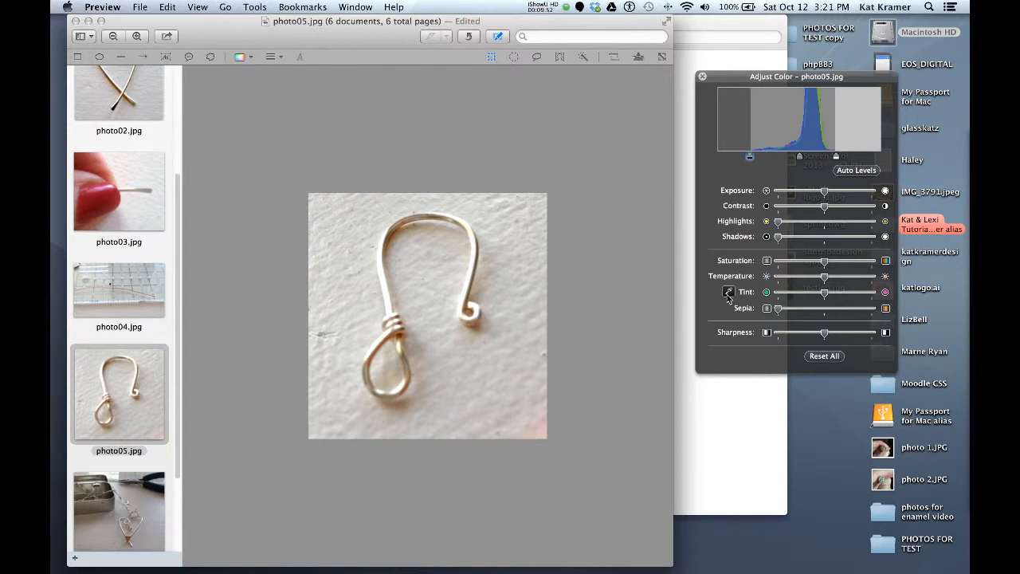
{"action": "left_click", "coordinate": [512, 275]}
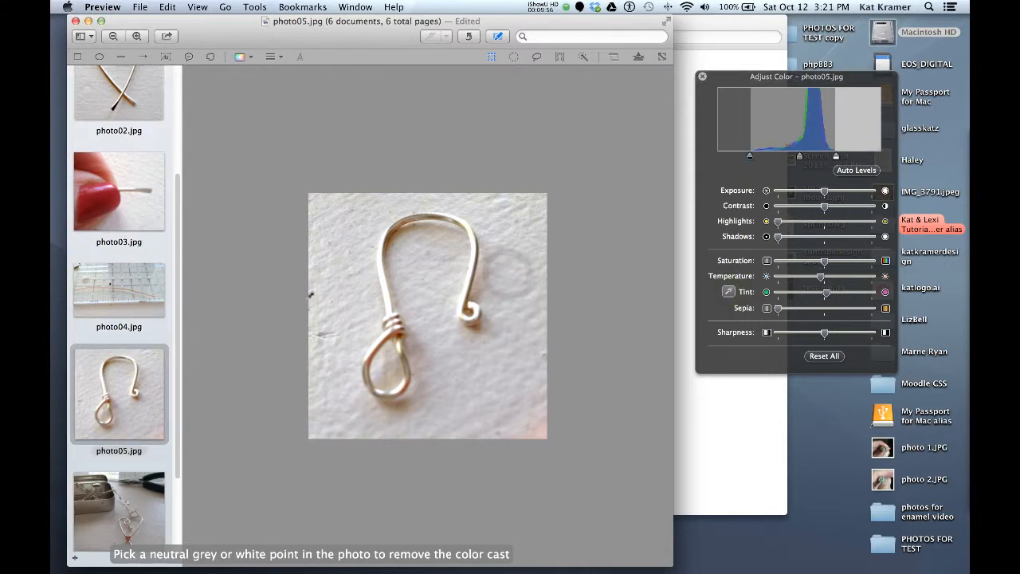
Examine the corrected ear wire in photo05.jpg at a larger size and return to the whole-image view
{"action": "scroll", "coordinate": [174, 305], "scroll_direction": "down", "scroll_amount": 3}
{"action": "left_click", "coordinate": [116, 434]}
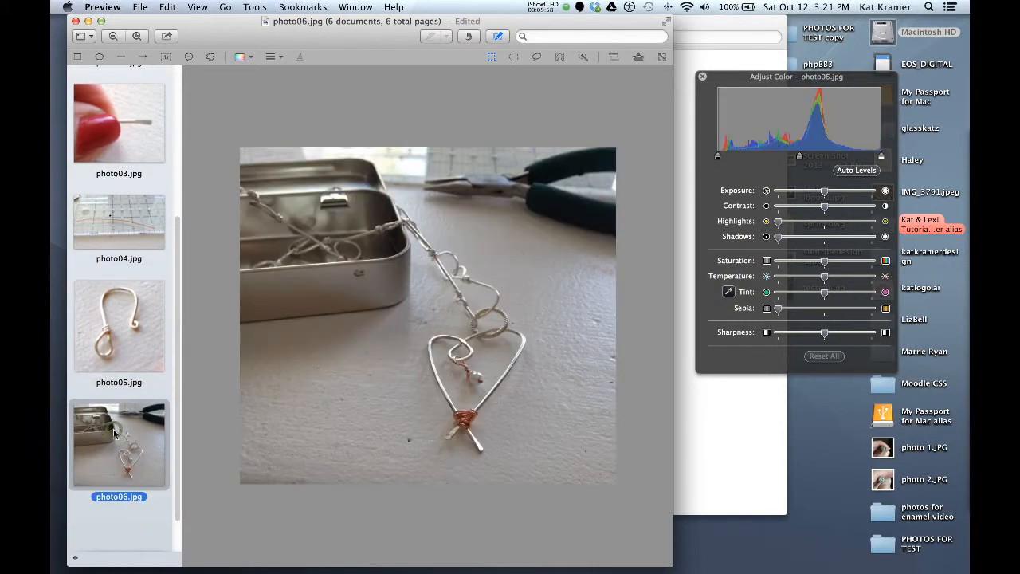
{"action": "left_click", "coordinate": [143, 365]}
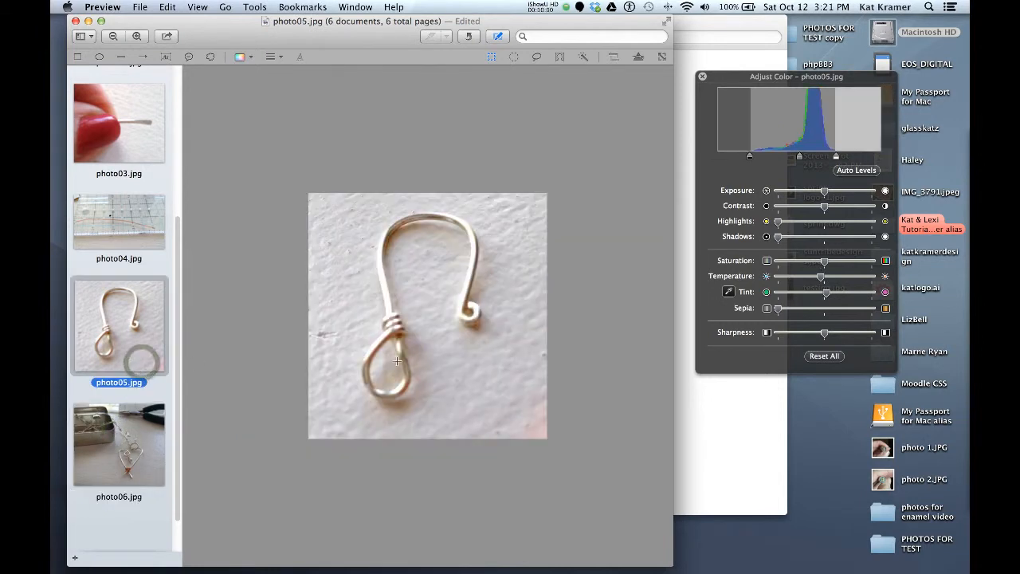
{"action": "left_click", "coordinate": [137, 36]}
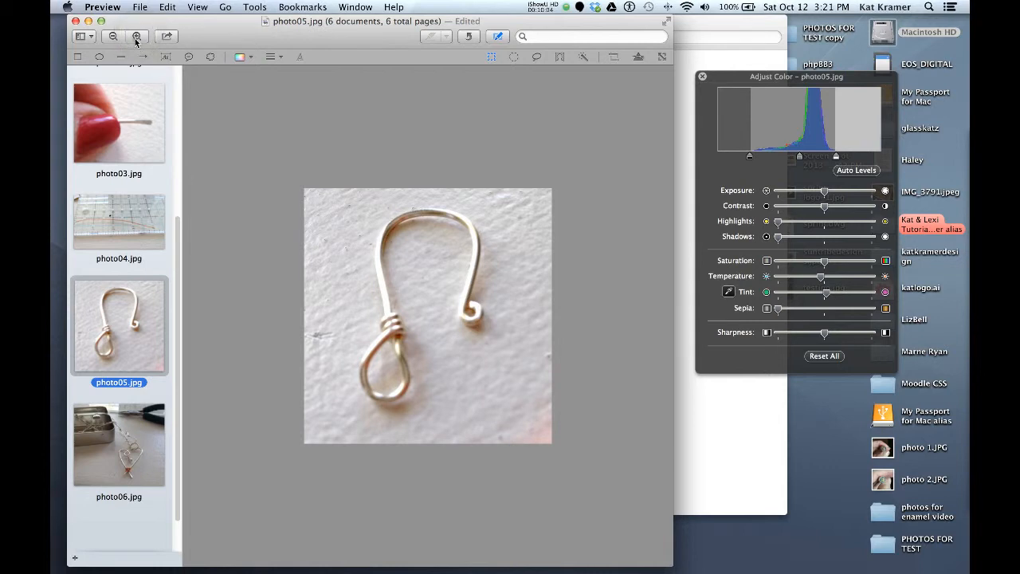
{"action": "left_click", "coordinate": [137, 37]}
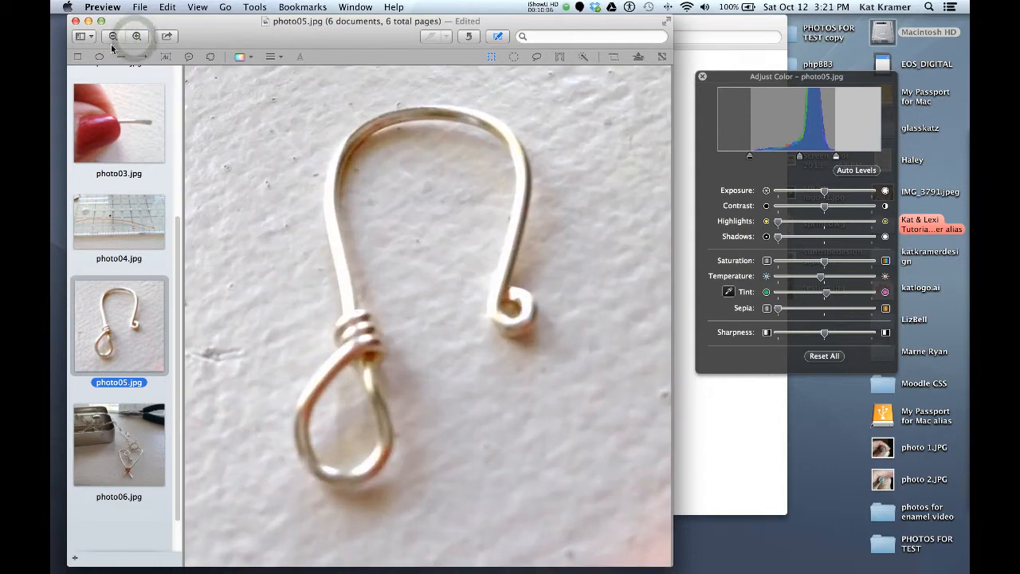
{"action": "left_click", "coordinate": [112, 38]}
{"action": "left_click", "coordinate": [111, 39]}
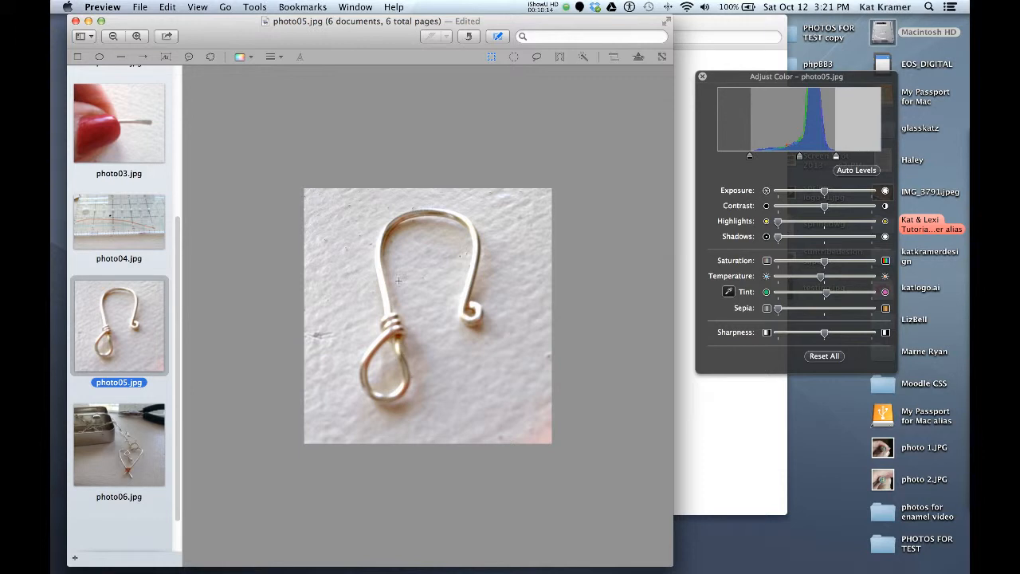
Apply Auto Levels to photo06.jpg and move the histogram's white point inward to the end of the main peak
{"action": "left_click", "coordinate": [145, 436]}
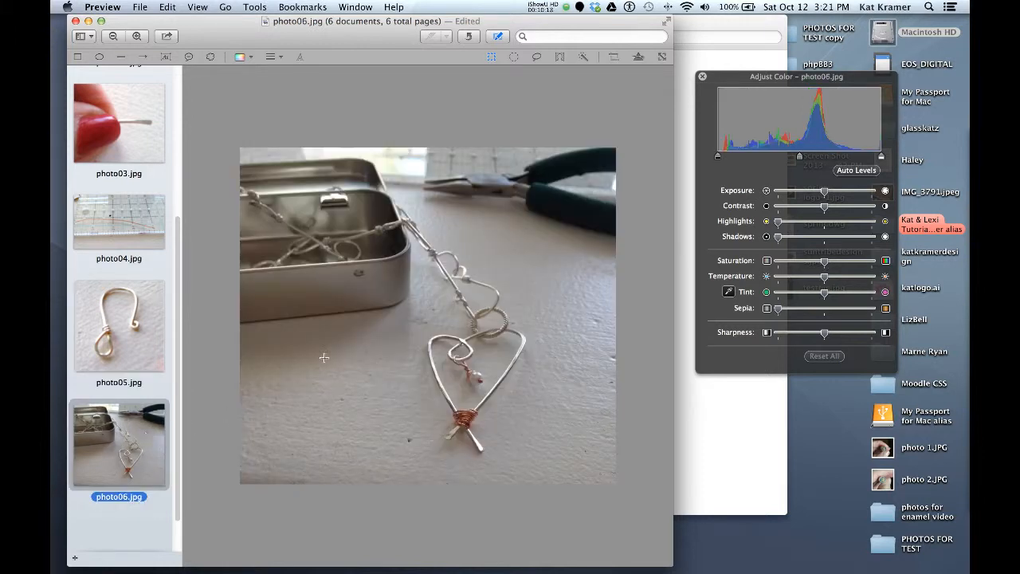
{"action": "left_click", "coordinate": [847, 172]}
{"action": "left_click", "coordinate": [849, 173]}
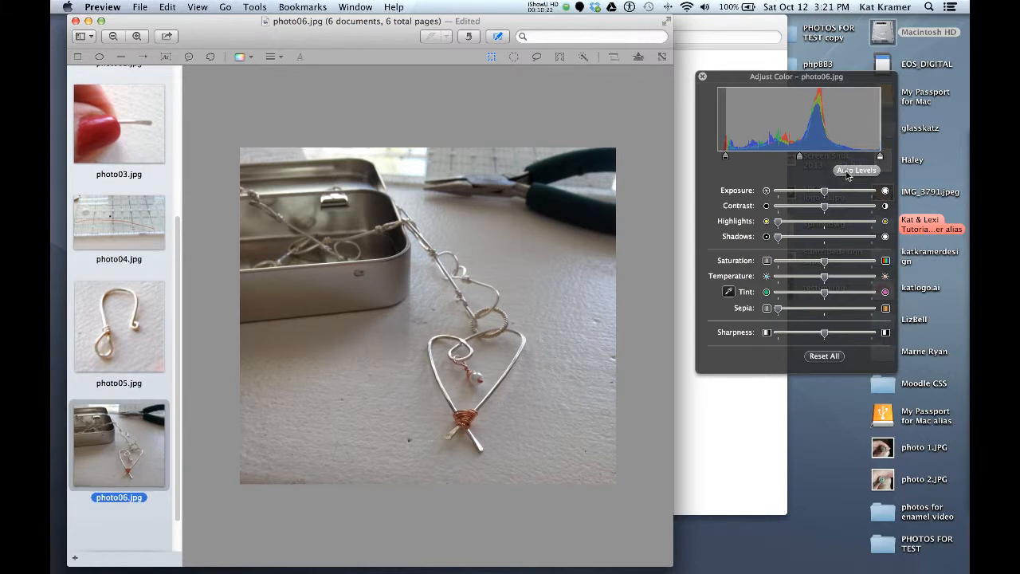
{"action": "left_click_drag", "start_coordinate": [879, 157], "coordinate": [841, 160]}
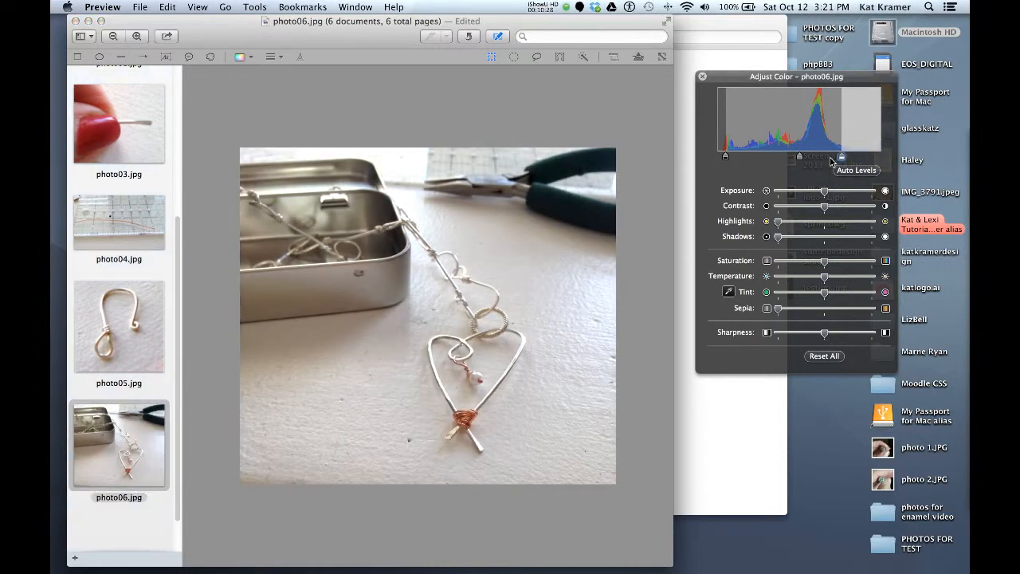
Neutralize photo06.jpg's color cast by sampling the white surface between the tin and the heart pendant, and raise Shadows slightly
{"action": "left_click", "coordinate": [729, 293]}
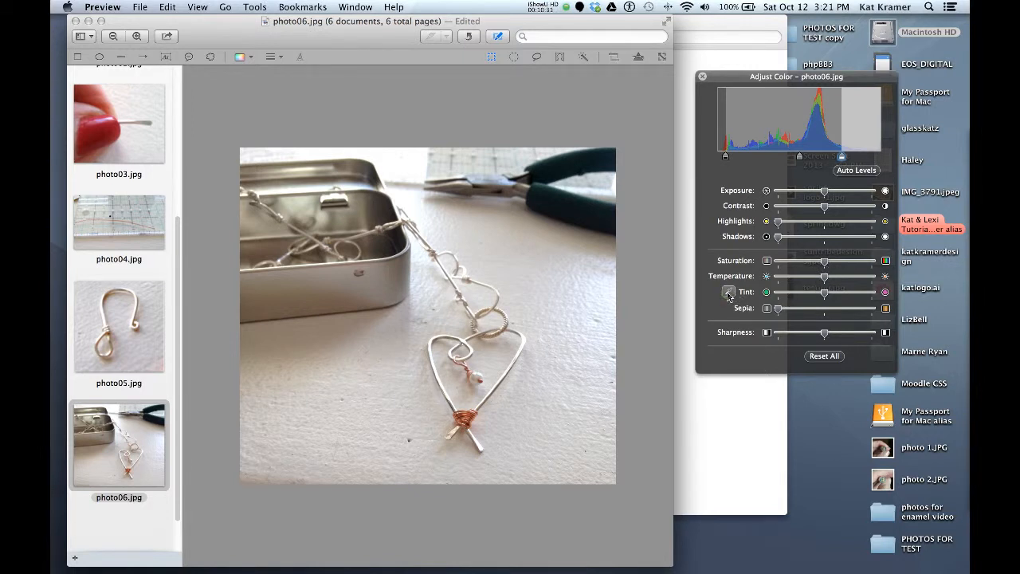
{"action": "left_click", "coordinate": [530, 417]}
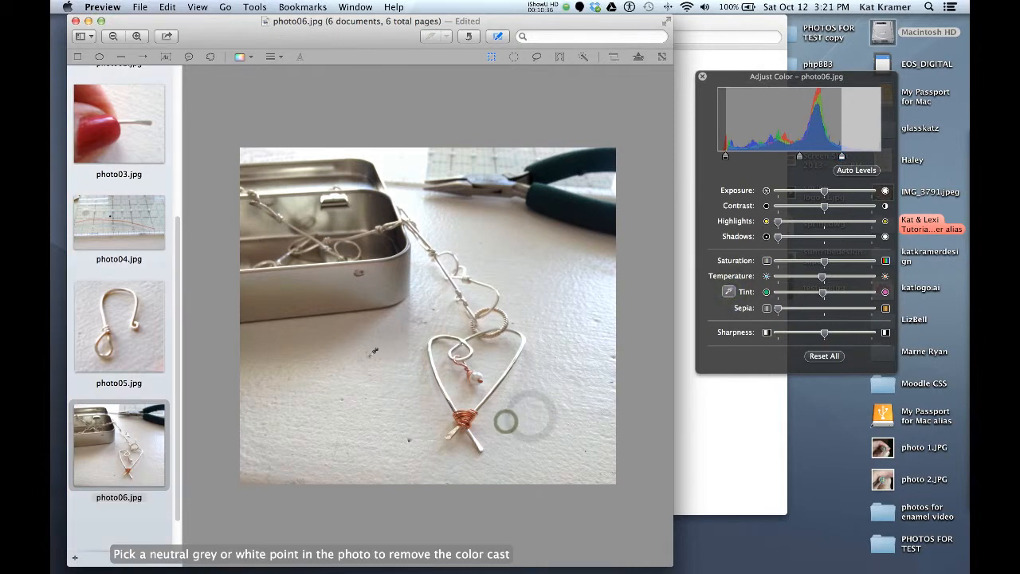
{"action": "left_click", "coordinate": [369, 351]}
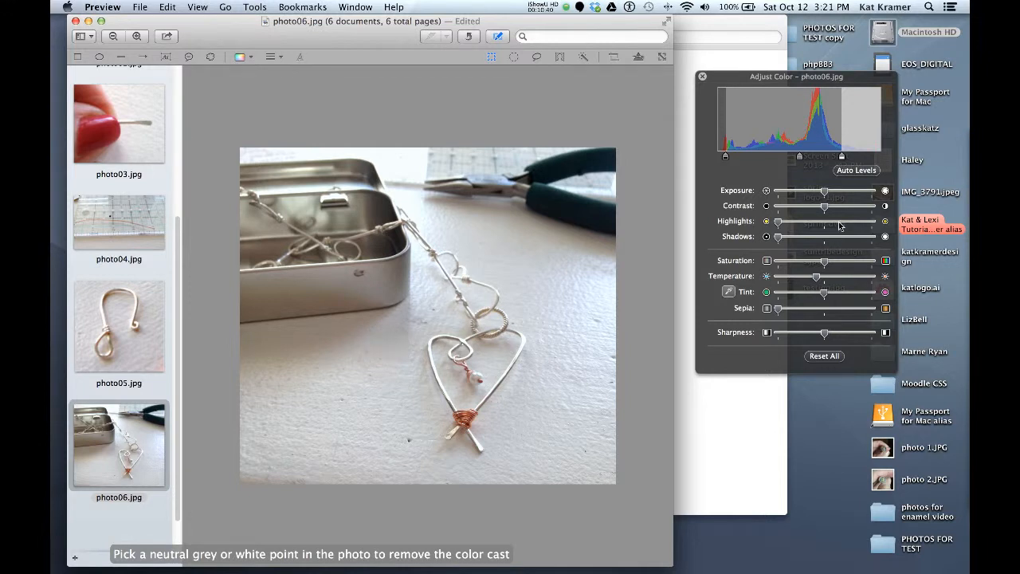
{"action": "left_click_drag", "start_coordinate": [781, 241], "coordinate": [785, 238]}
Refine photo05.jpg by returning Tint to its midpoint and raising Shadows and Highlights slightly
{"action": "left_click", "coordinate": [147, 320]}
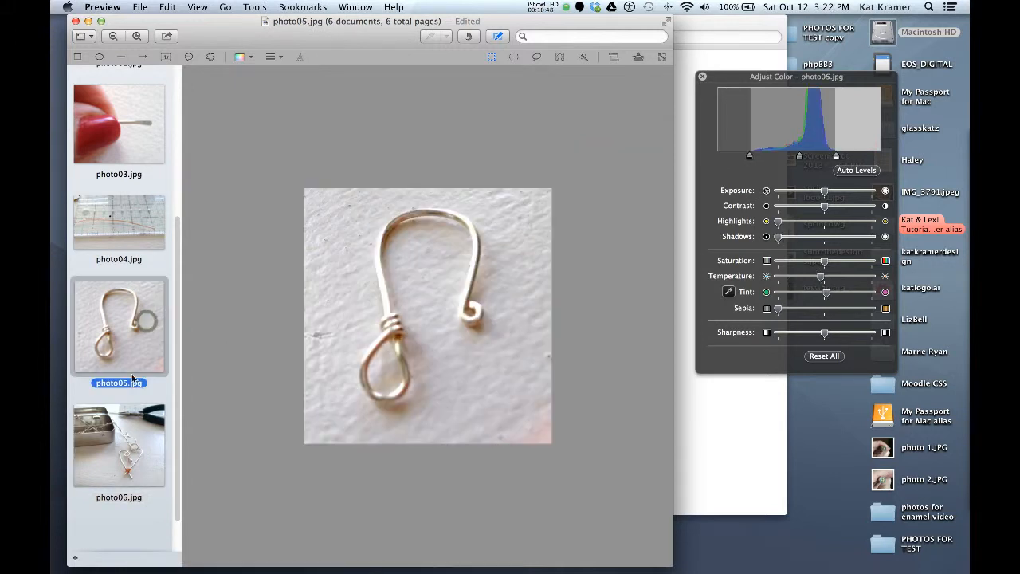
{"action": "left_click_drag", "start_coordinate": [826, 296], "coordinate": [824, 296]}
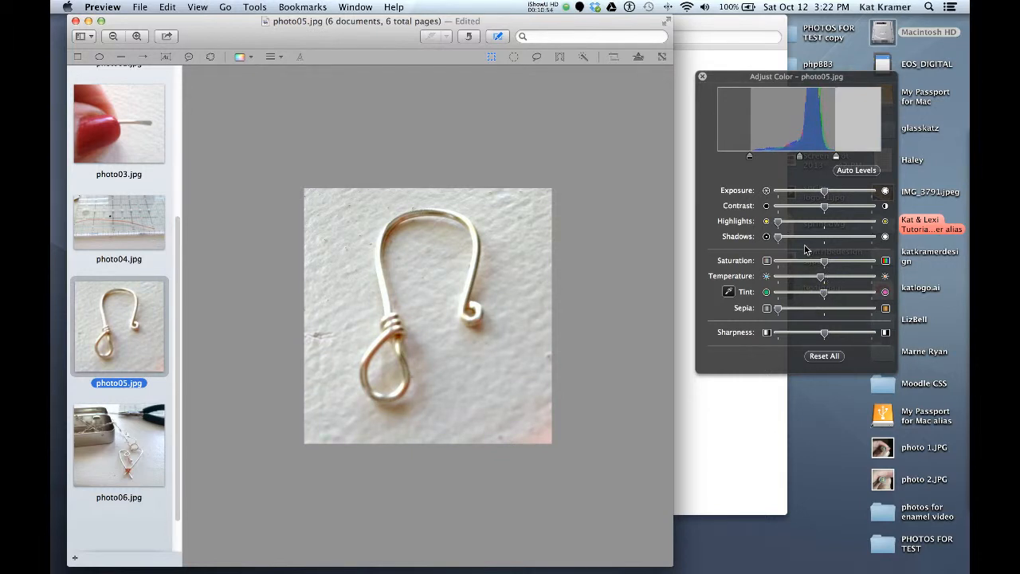
{"action": "mouse_move", "coordinate": [781, 241]}
{"action": "left_mouse_down"}
{"action": "mouse_move", "coordinate": [790, 240]}
{"action": "mouse_move", "coordinate": [785, 224]}
{"action": "left_mouse_up"}
Review the corrected images from photo01.jpg to photo05.jpg one after another
{"action": "scroll", "coordinate": [128, 303], "scroll_direction": "up", "scroll_amount": 6}
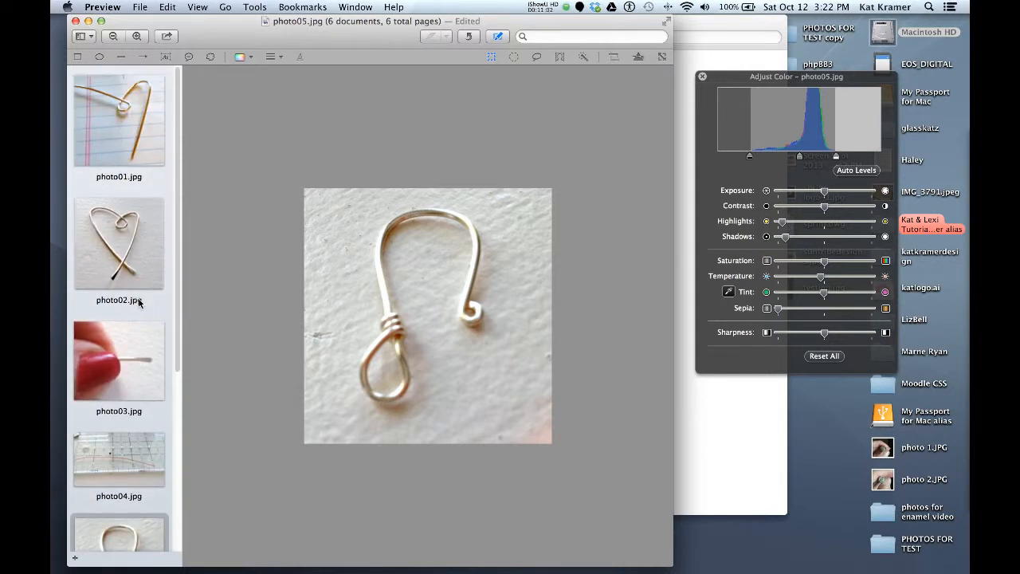
{"action": "left_click", "coordinate": [117, 114]}
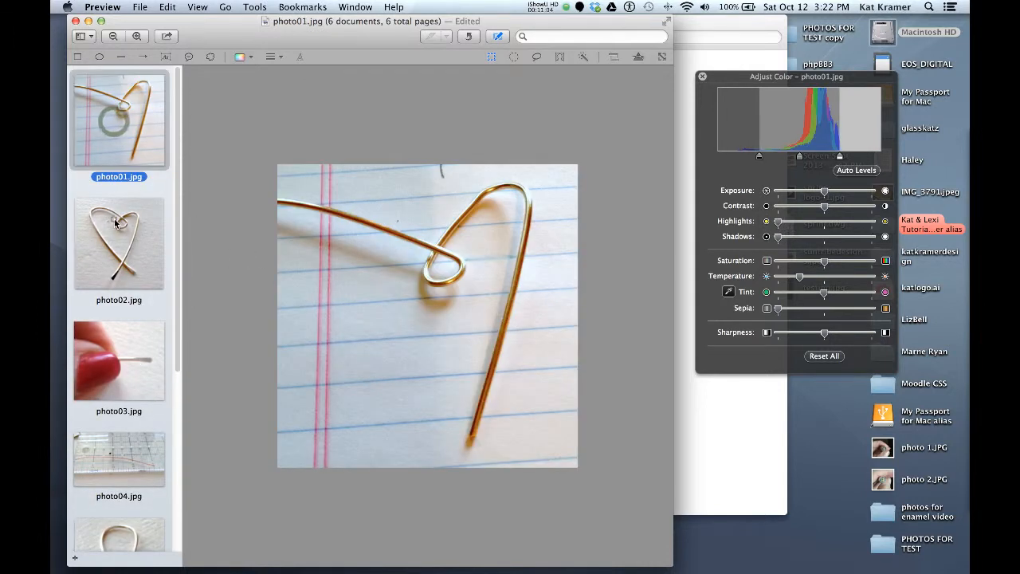
{"action": "left_click", "coordinate": [113, 219]}
{"action": "left_click", "coordinate": [145, 327]}
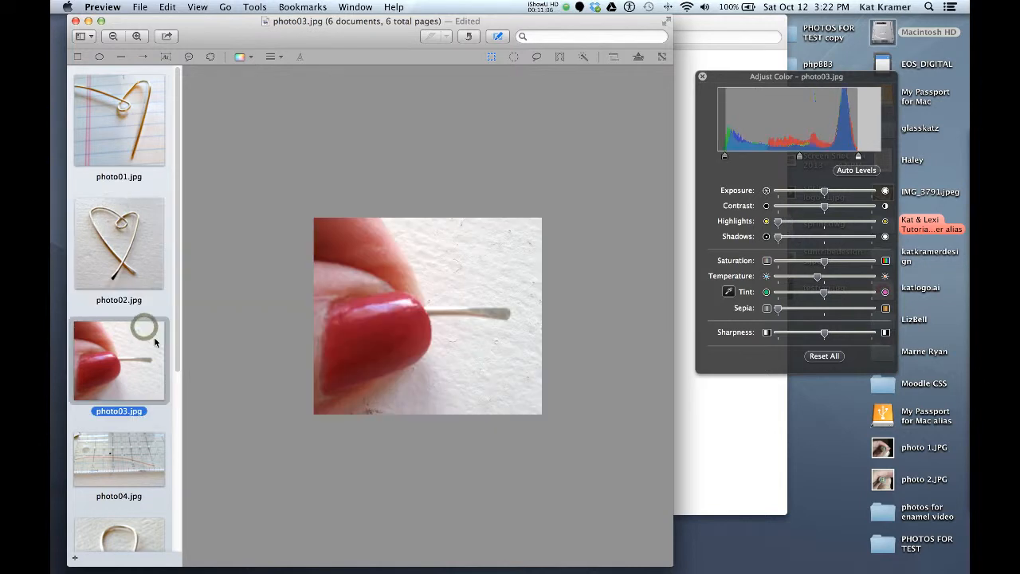
{"action": "left_click", "coordinate": [145, 434]}
{"action": "left_click", "coordinate": [134, 526]}
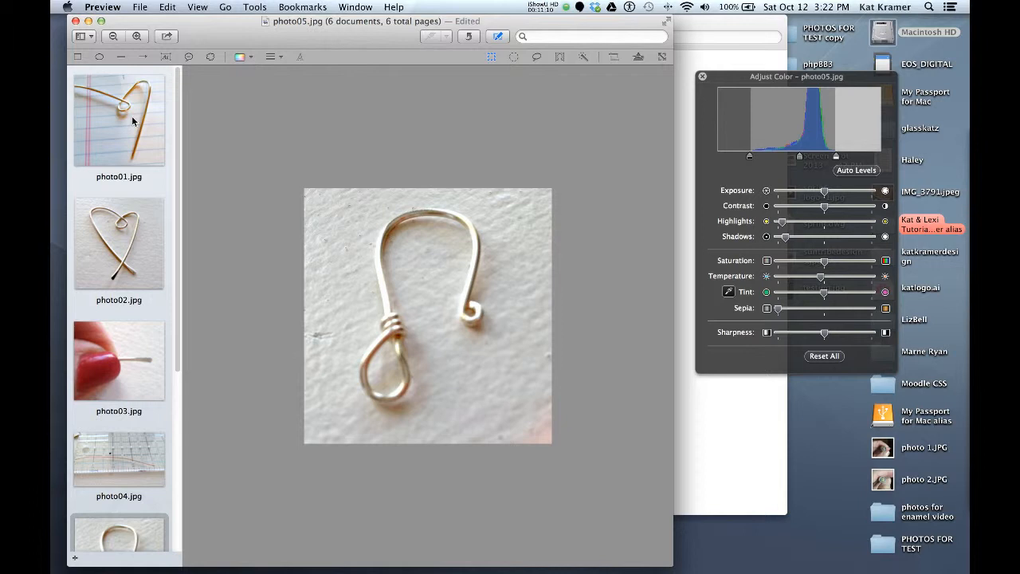
Resize all six photos together to a width of 400 pixels, scaled proportionally, and close the image window
{"action": "left_click", "coordinate": [121, 158]}
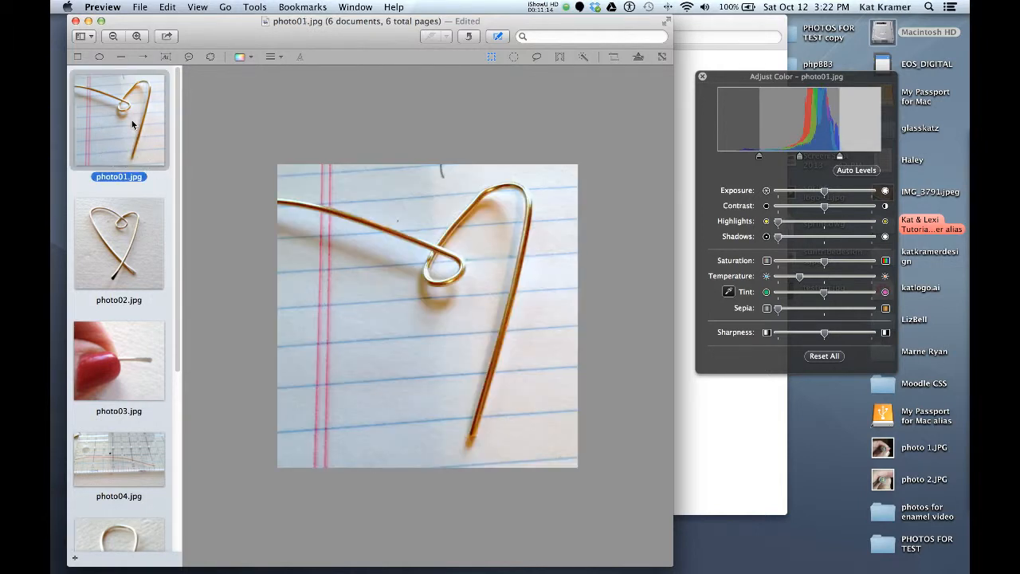
{"action": "left_click", "coordinate": [169, 6]}
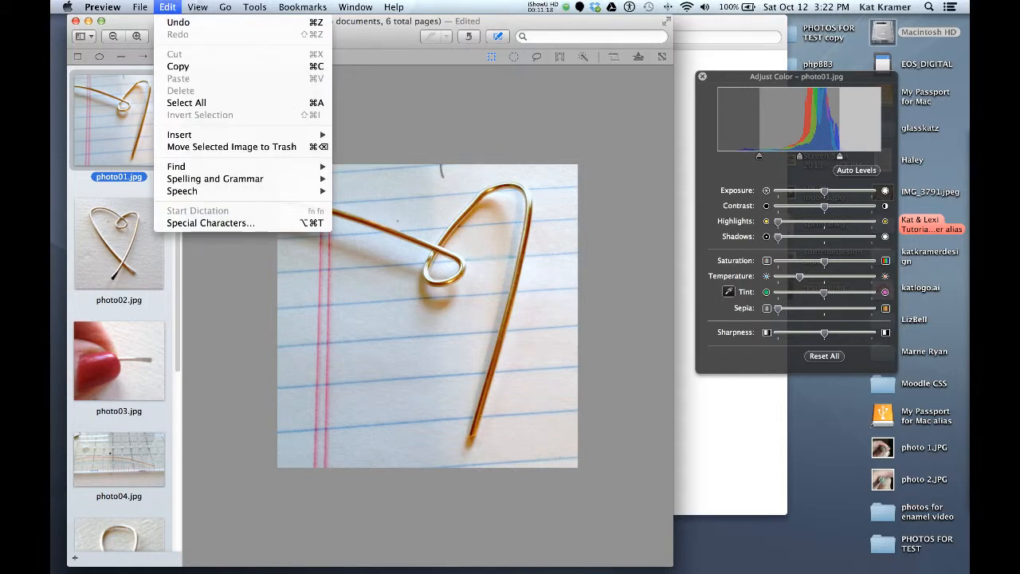
{"action": "left_click", "coordinate": [175, 104]}
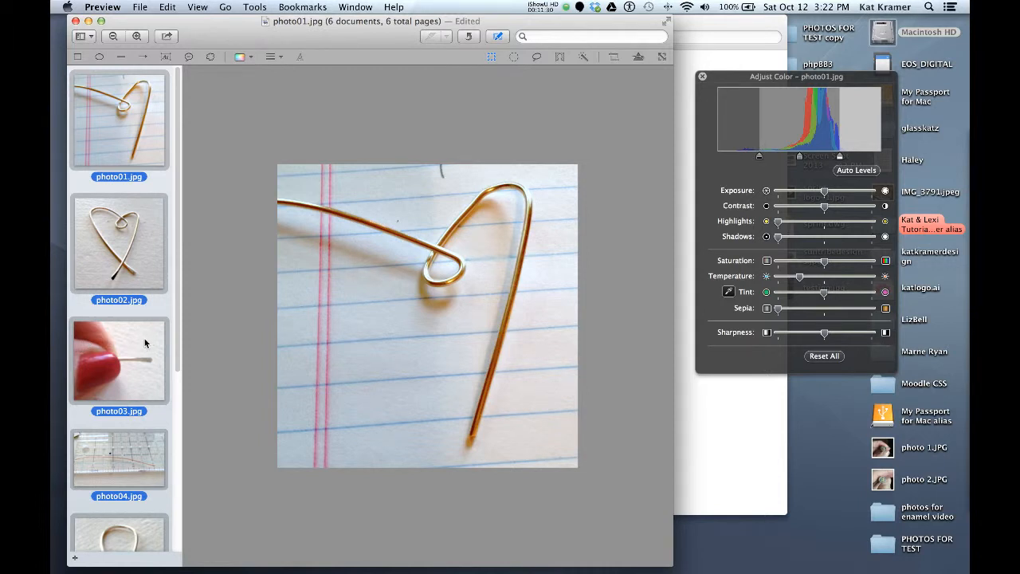
{"action": "left_click", "coordinate": [256, 7]}
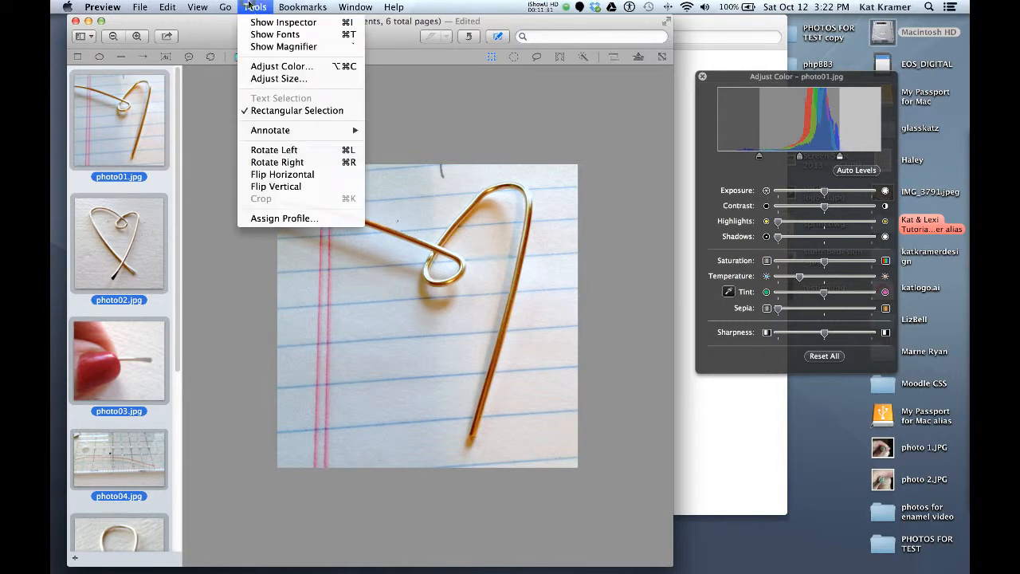
{"action": "left_click", "coordinate": [267, 78]}
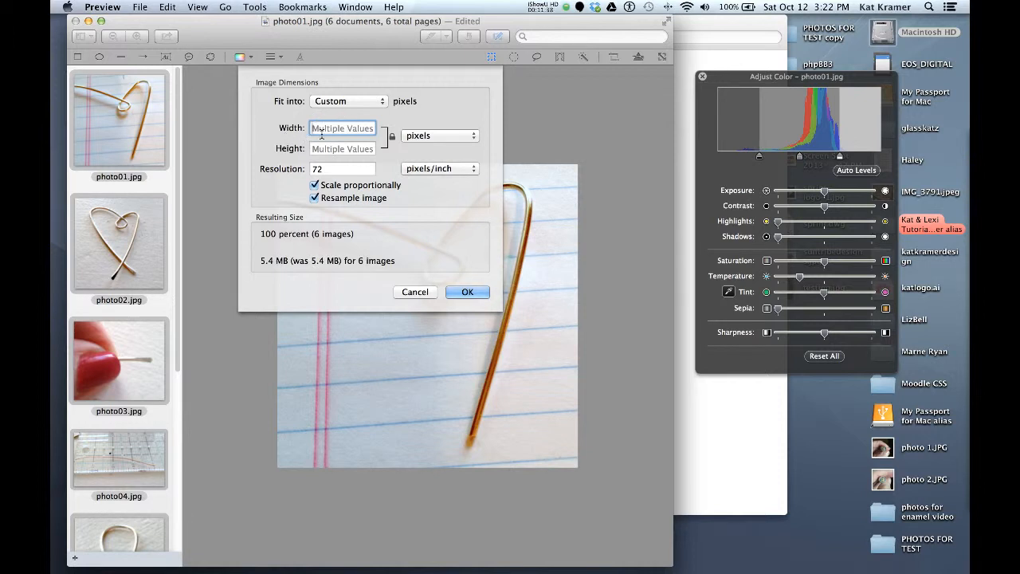
{"action": "type", "text": "400"}
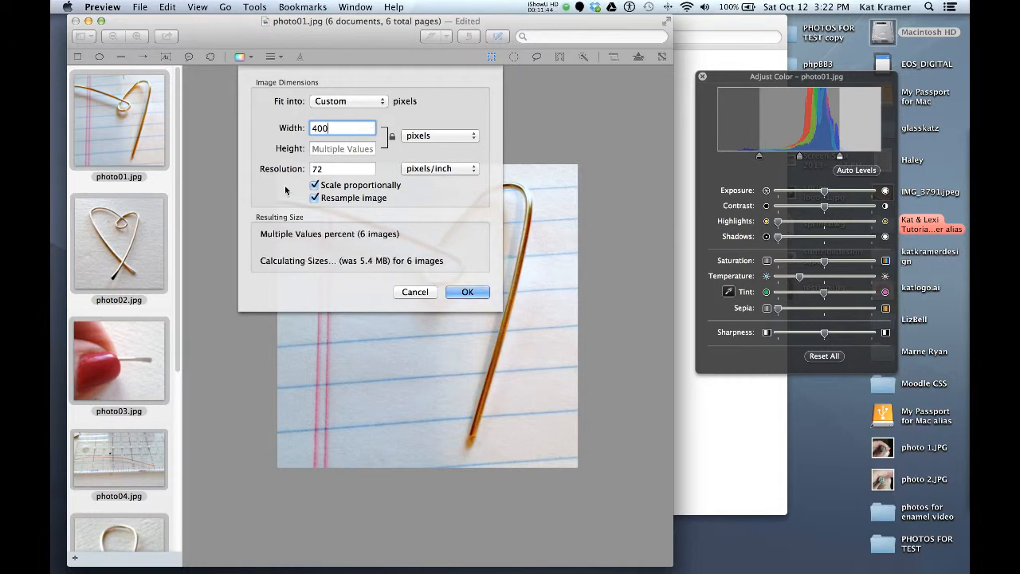
{"action": "left_click", "coordinate": [473, 291]}
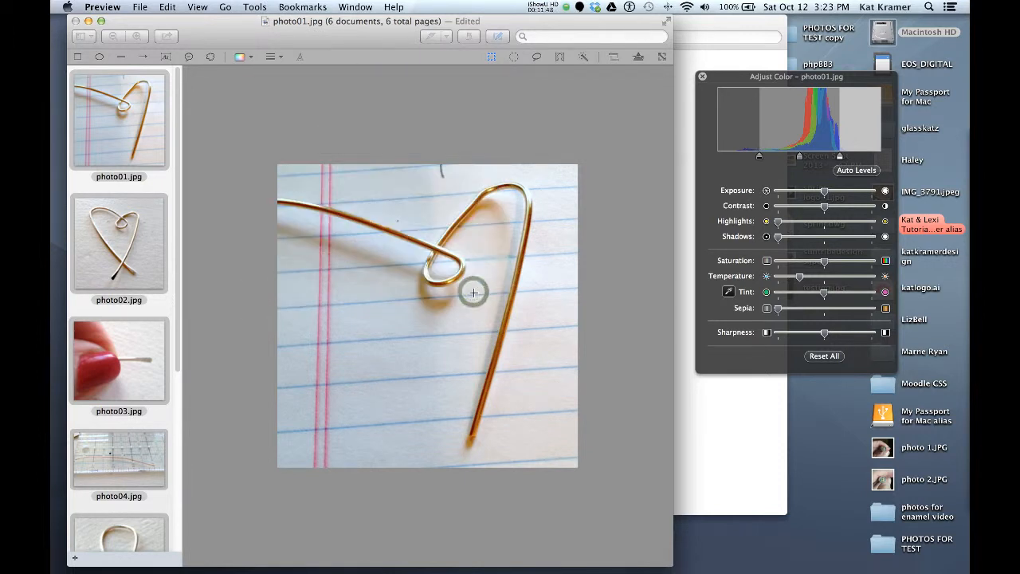
{"action": "left_click", "coordinate": [76, 22]}
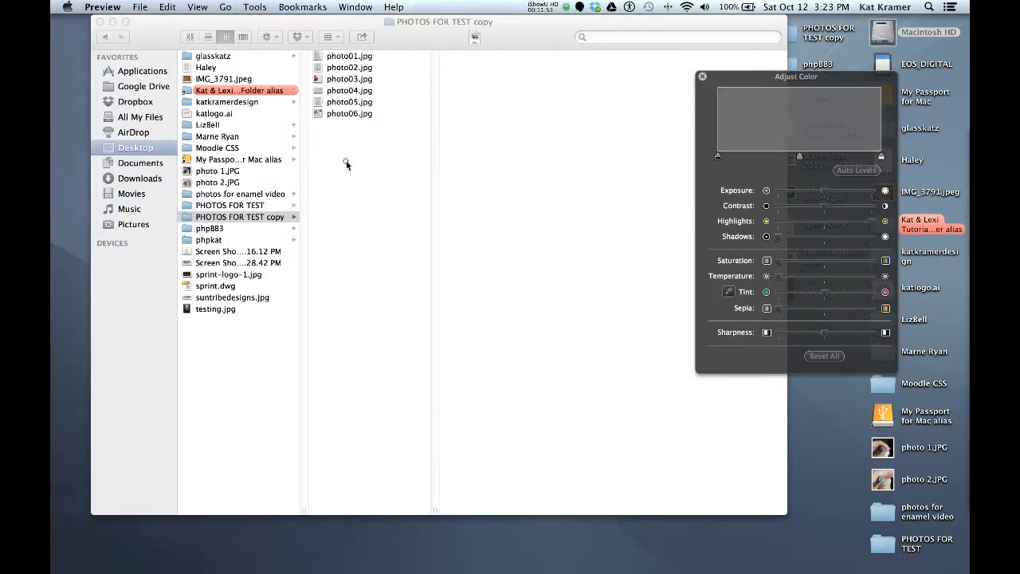
Switch to Finder and compare photo01.jpg in PHOTOS FOR TEST copy with the original Photo #1.jpg, checking appearance, file size and dimensions
{"action": "left_click", "coordinate": [346, 161]}
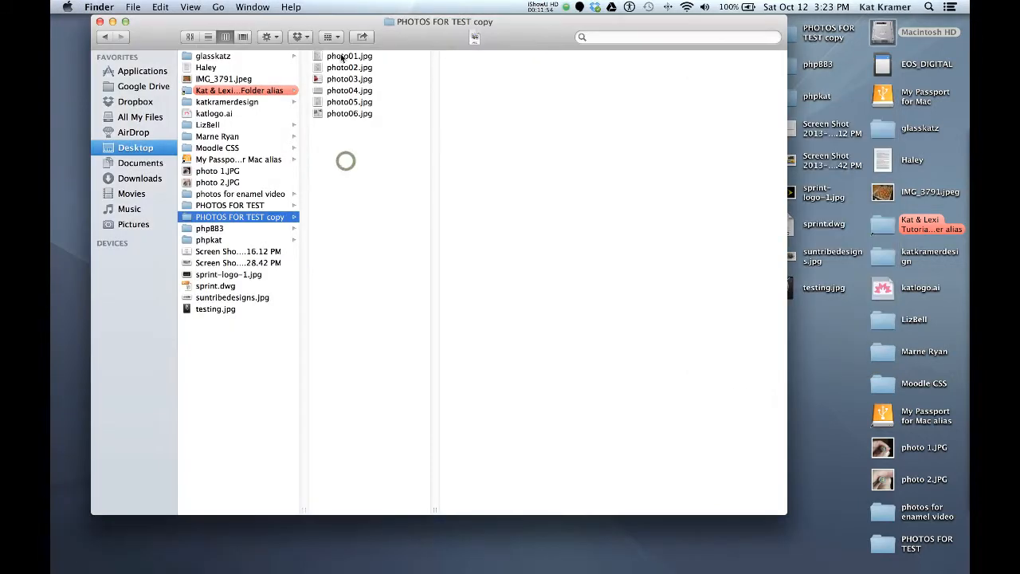
{"action": "left_click", "coordinate": [343, 58]}
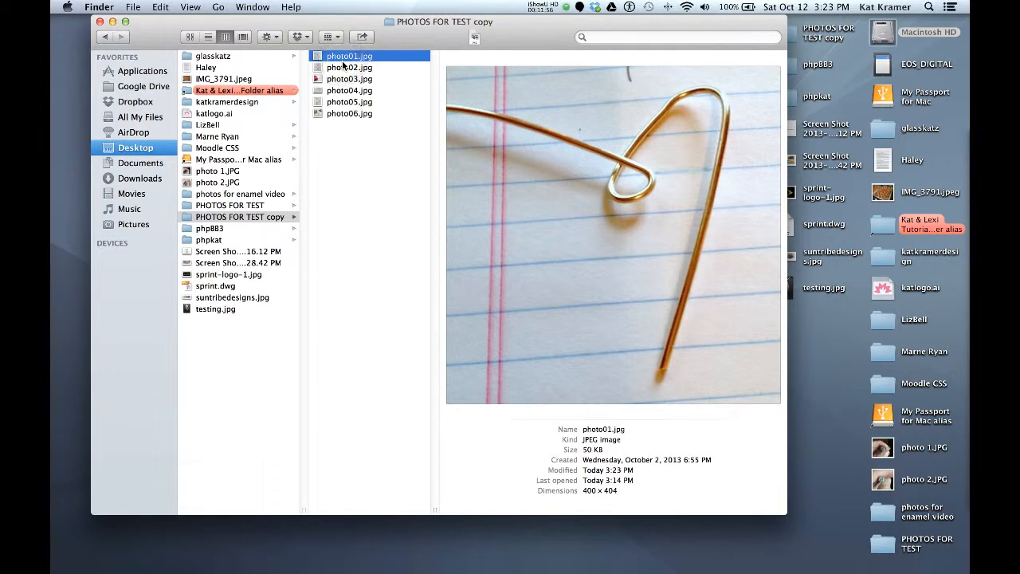
{"action": "left_click", "coordinate": [263, 207]}
{"action": "left_click", "coordinate": [351, 57]}
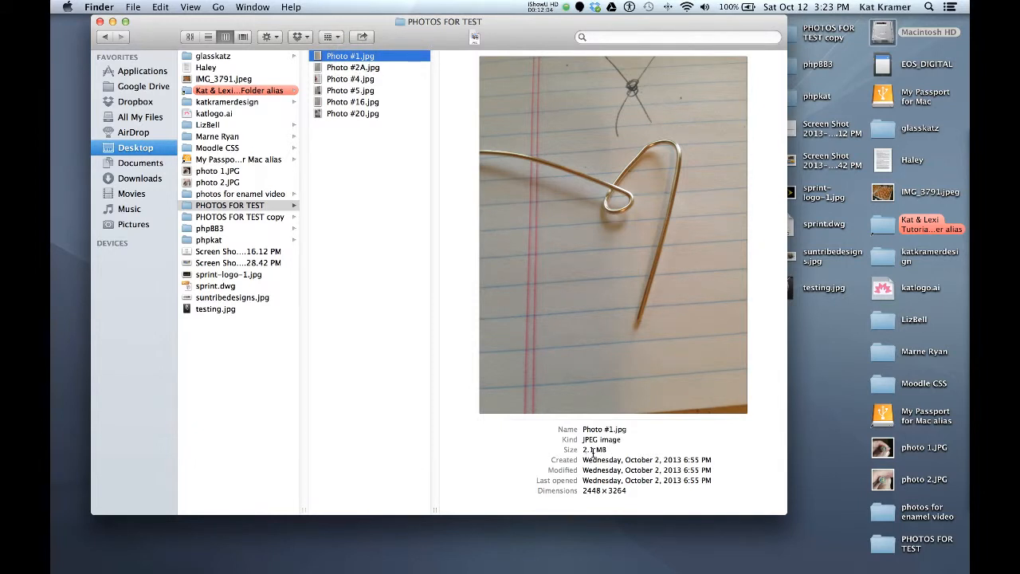
{"action": "left_click", "coordinate": [268, 217]}
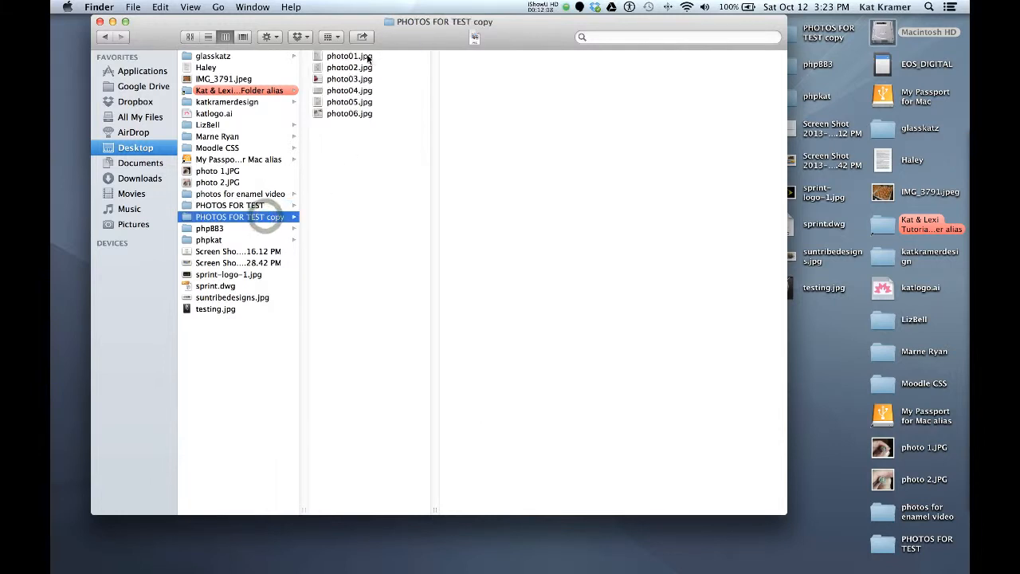
{"action": "left_click", "coordinate": [364, 56]}
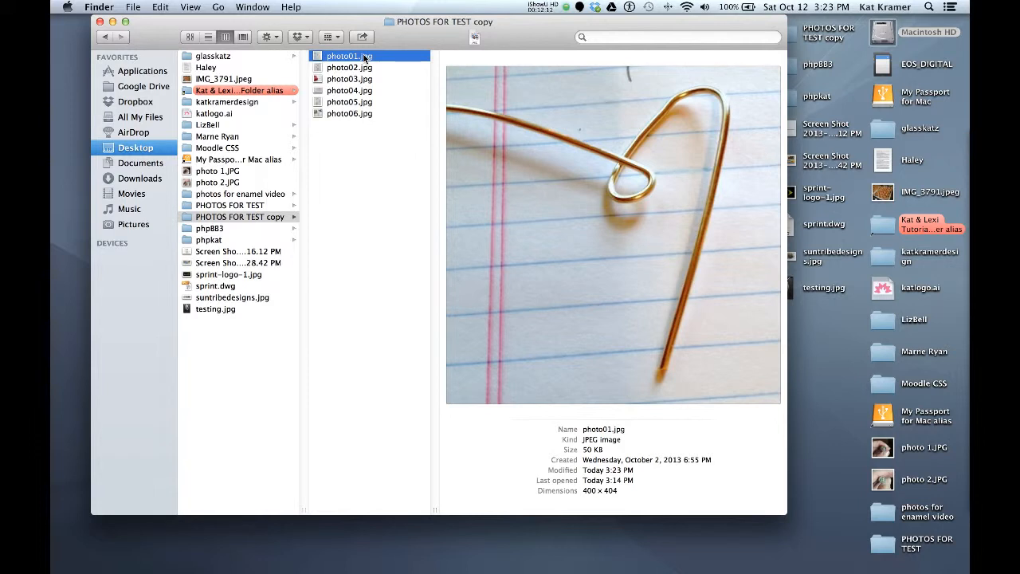
Compare photo02.jpg with photo01.jpg and with the original Photo #2A.jpg in PHOTOS FOR TEST, and return to the copy folder
{"action": "left_click", "coordinate": [360, 67]}
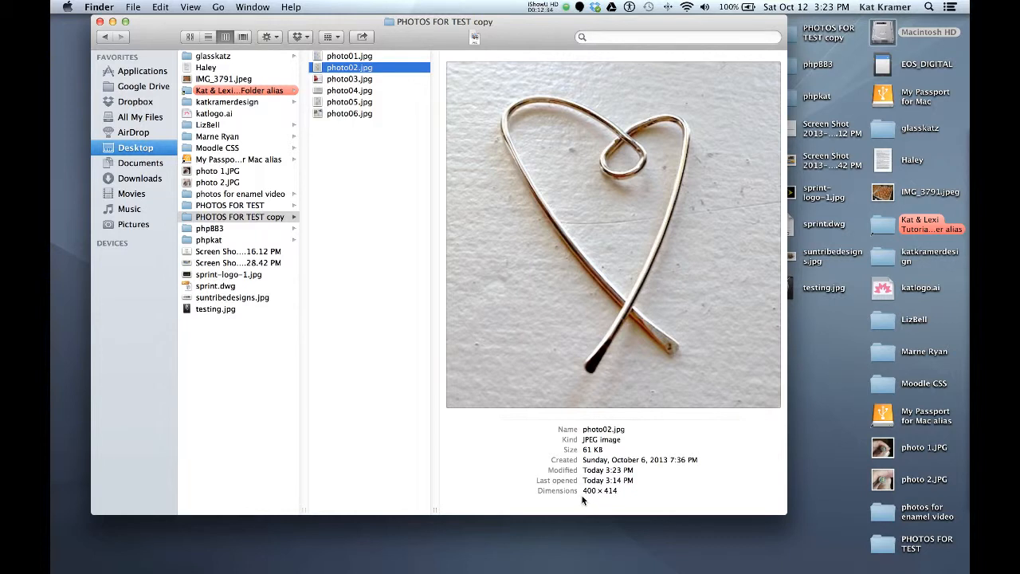
{"action": "left_click", "coordinate": [360, 57]}
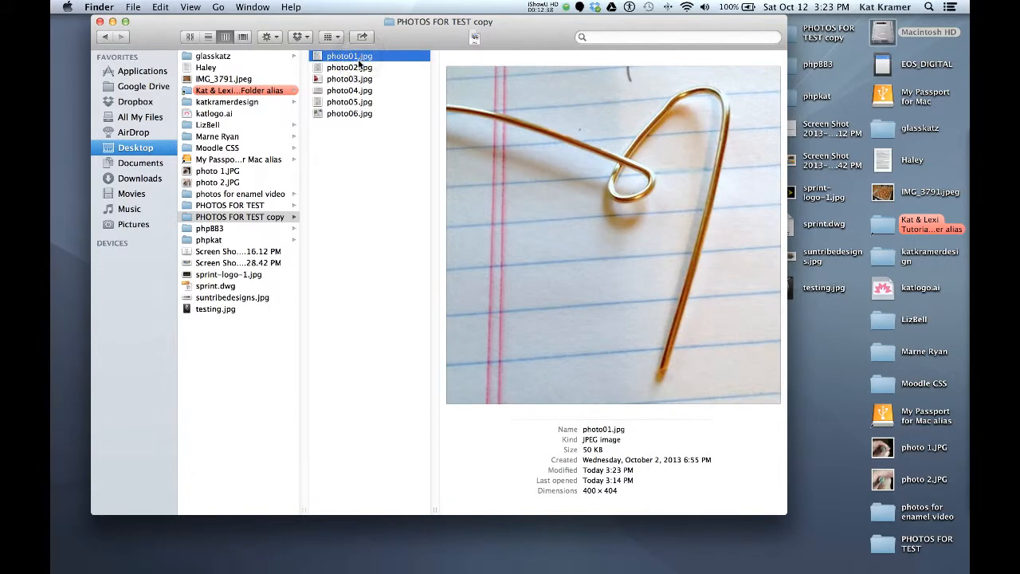
{"action": "left_click", "coordinate": [356, 68]}
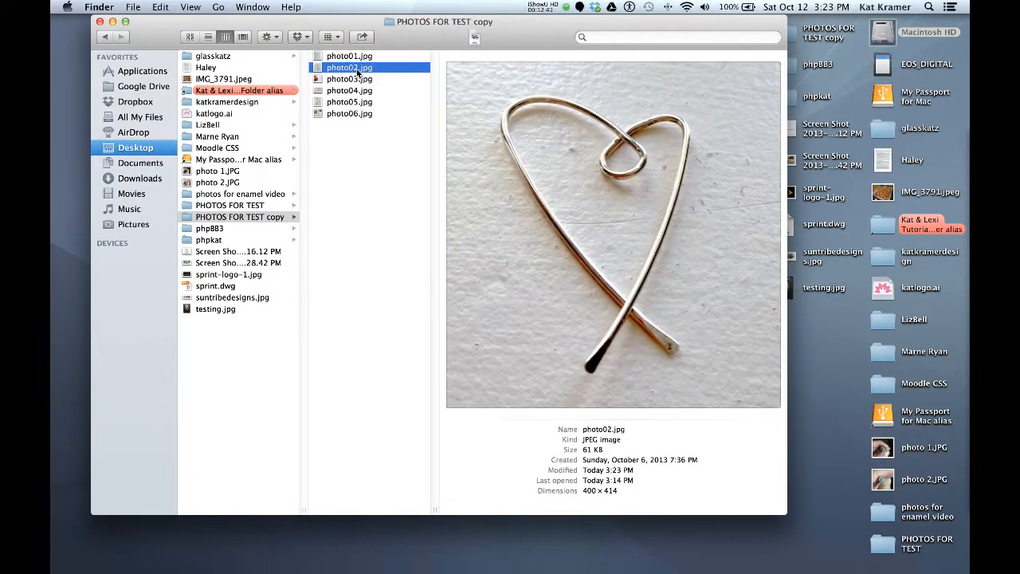
{"action": "left_click", "coordinate": [271, 205]}
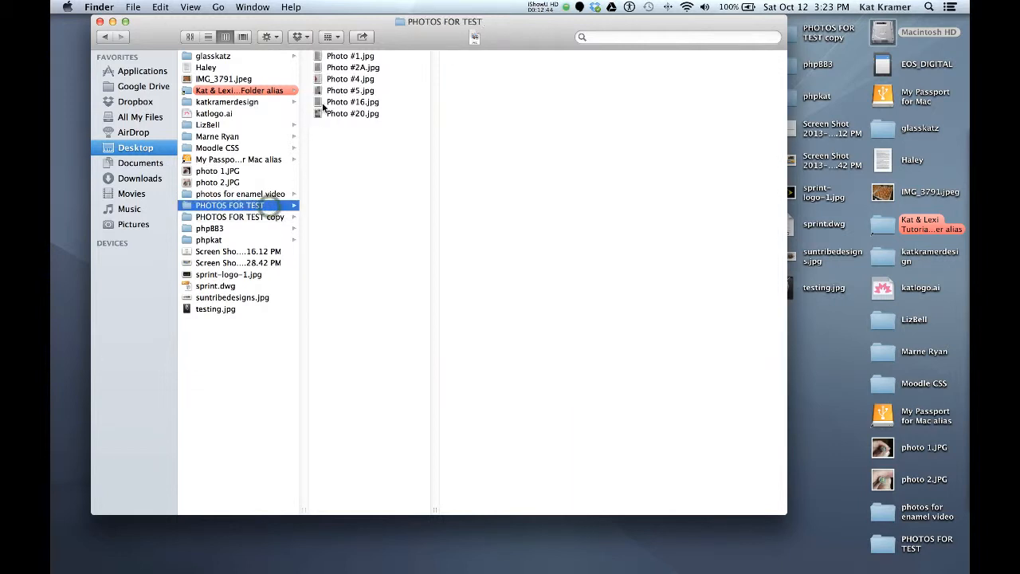
{"action": "left_click", "coordinate": [362, 68]}
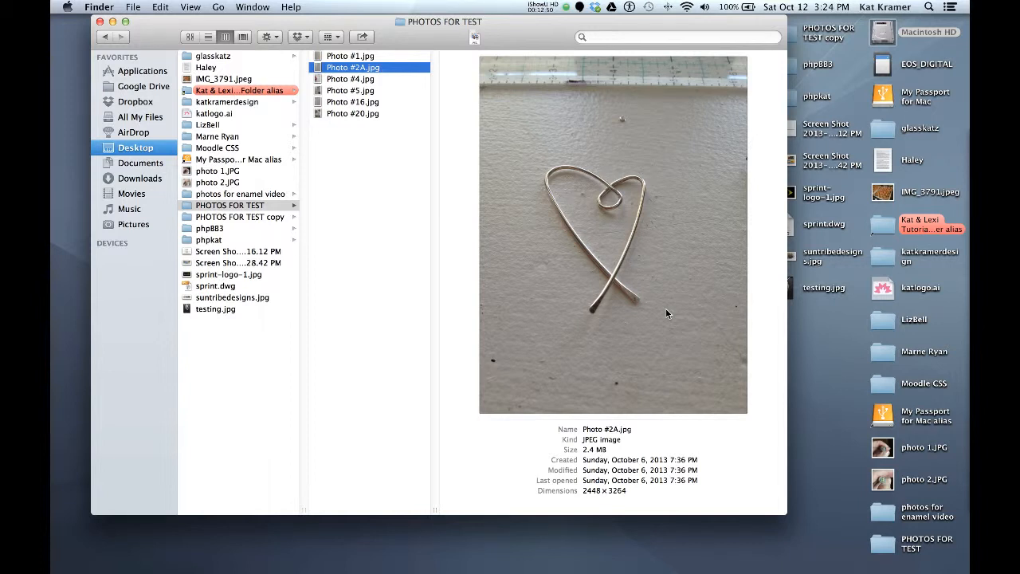
{"action": "left_click", "coordinate": [256, 217]}
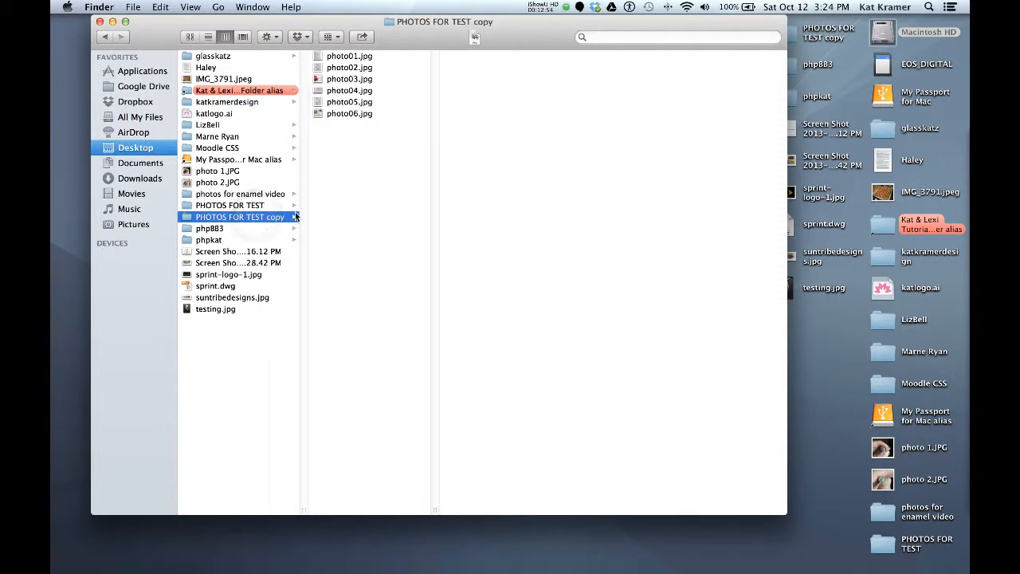